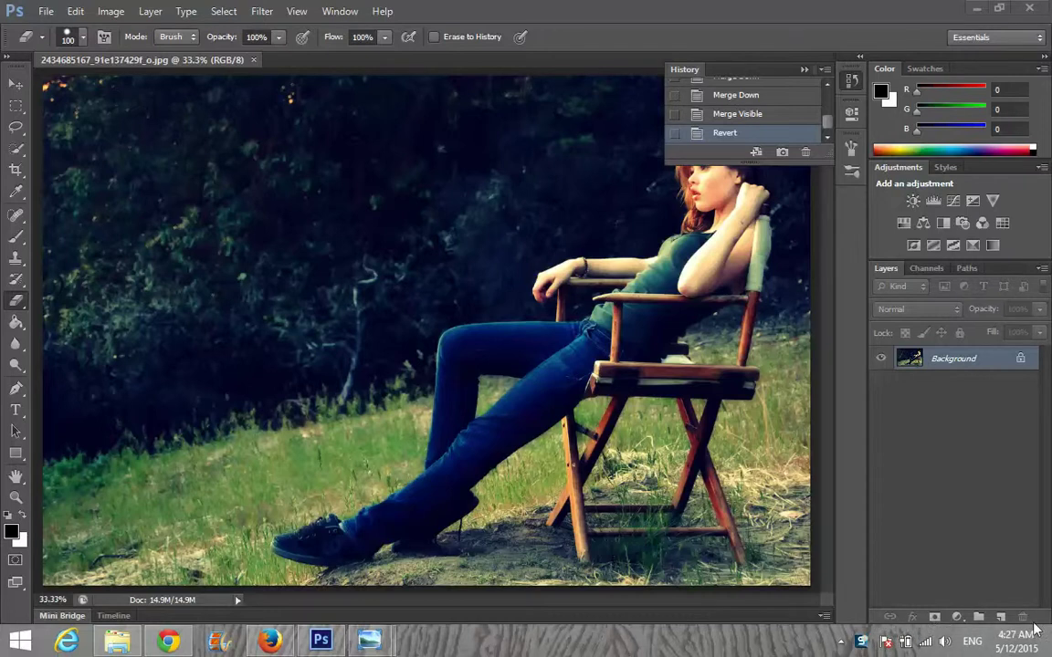
# Step: Collapse the floating History panel to reveal the photo of the woman in the chair
pyautogui.click(804, 69)
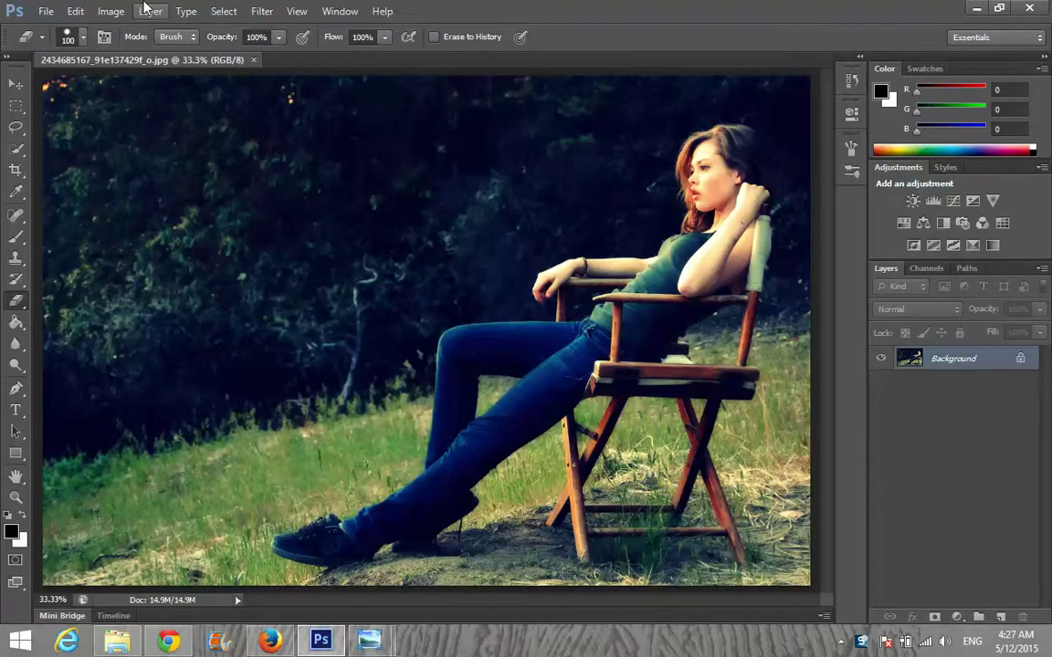
# Step: Apply a Curves adjustment raising input 65 to output 85 to brighten the photo
pyautogui.click(126, 10)
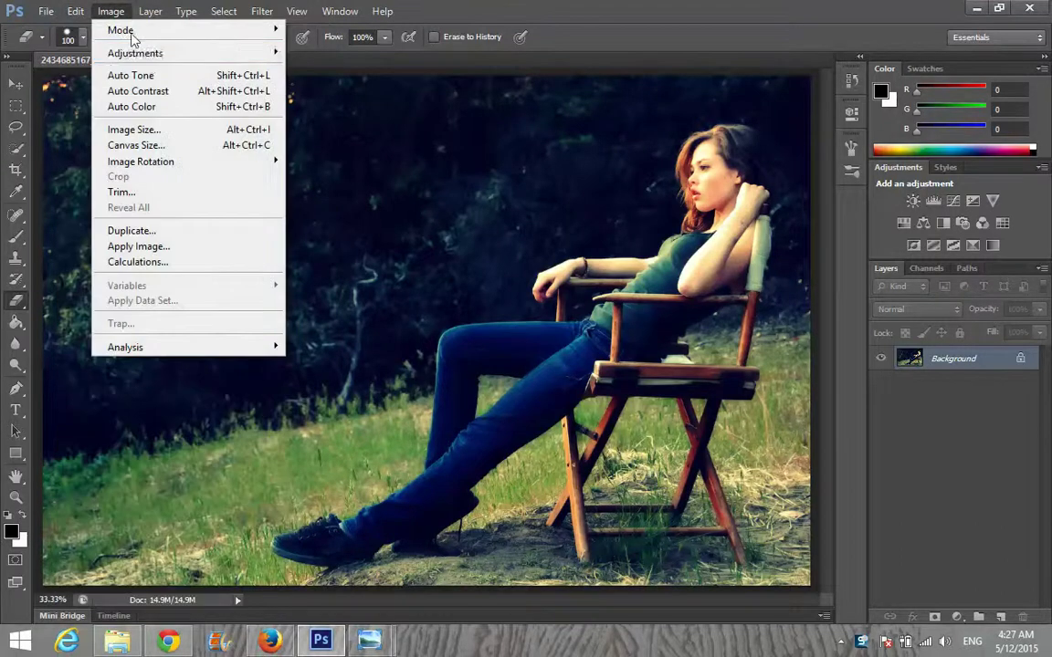
pyautogui.moveTo(137, 55)
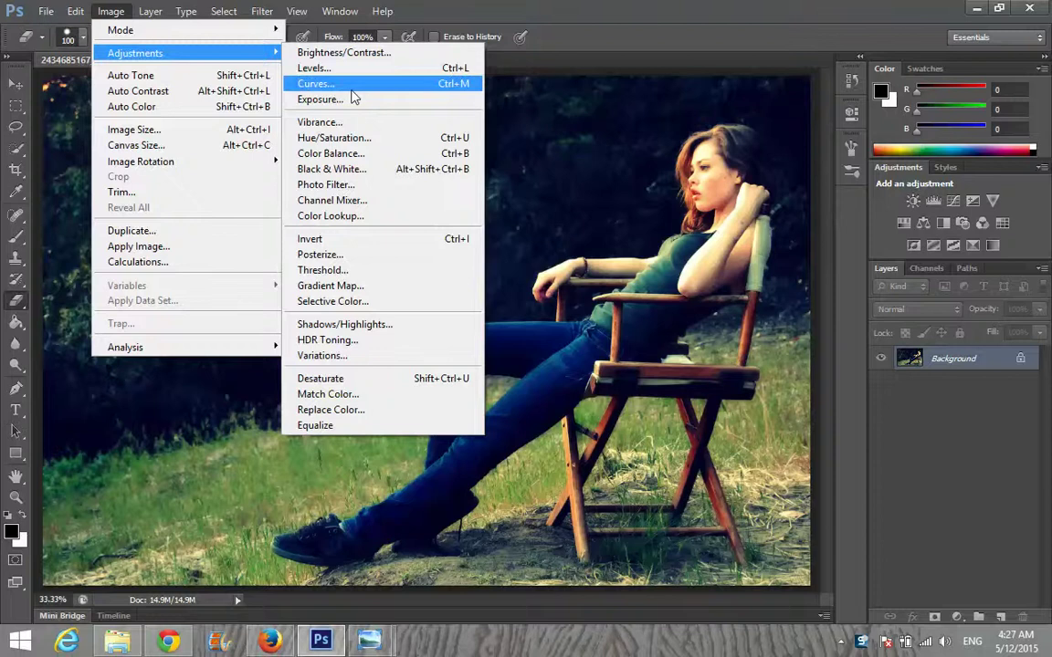
pyautogui.click(351, 84)
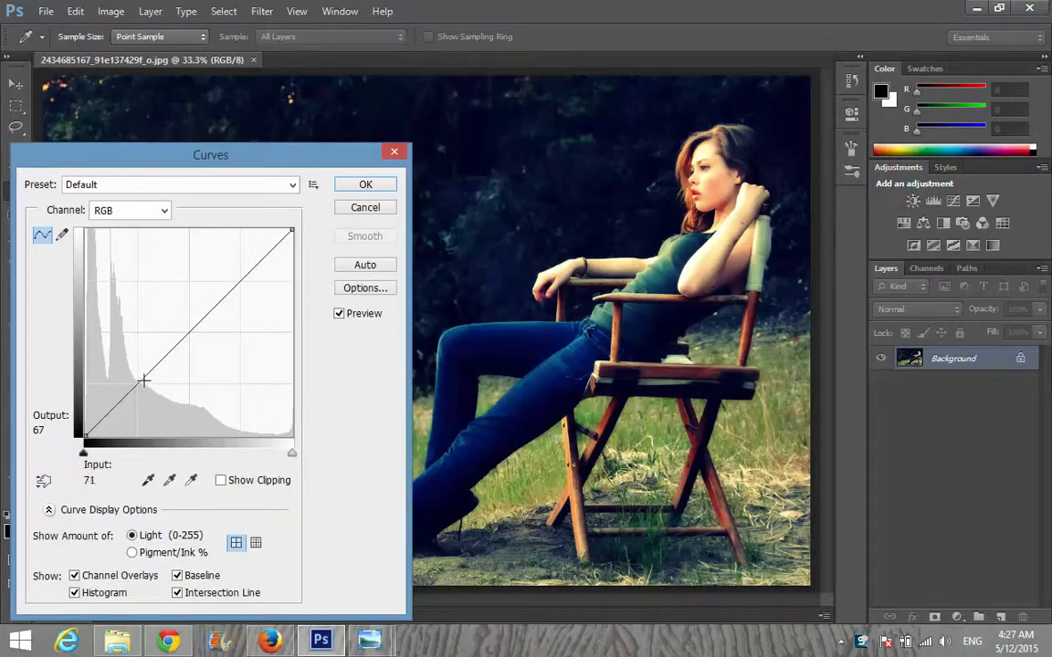
pyautogui.moveTo(142, 381)
pyautogui.mouseDown()
pyautogui.moveTo(126, 359)
pyautogui.moveTo(143, 374)
pyautogui.moveTo(137, 367)
pyautogui.mouseUp()
pyautogui.click(364, 185)
pyautogui.press('e')
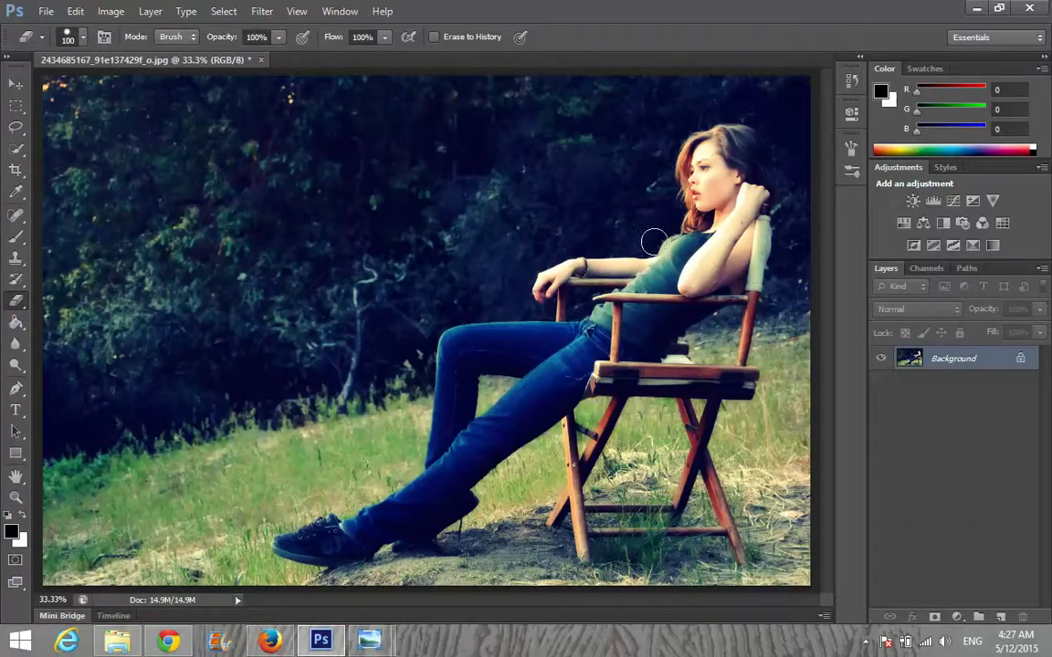
# Step: Create a new Gradient Map 1 adjustment layer
pyautogui.click(156, 10)
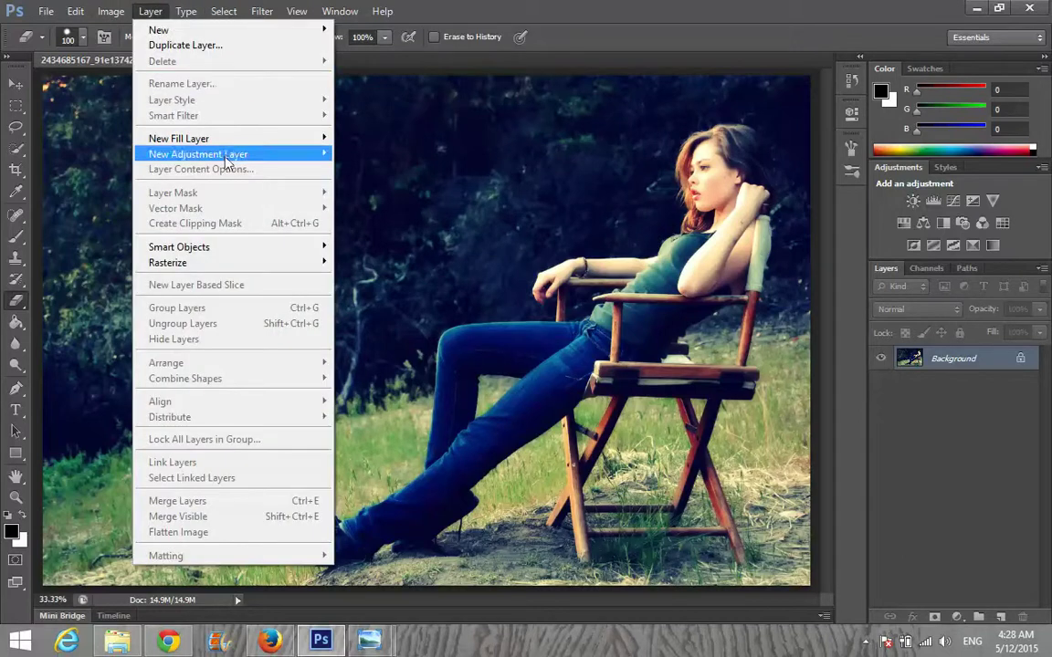
pyautogui.moveTo(220, 153)
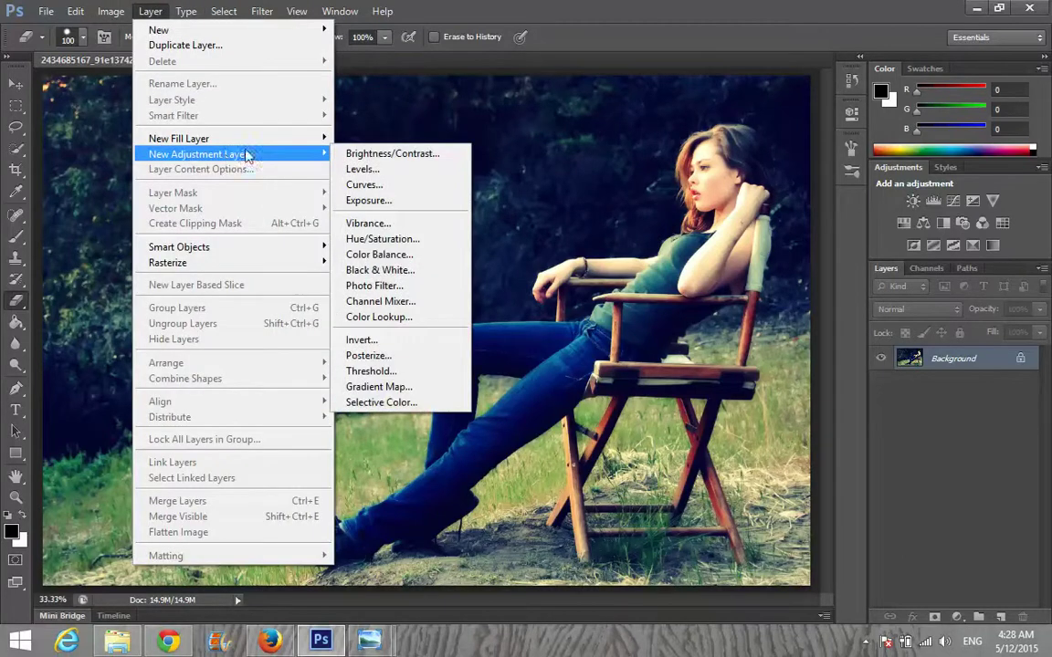
pyautogui.click(394, 388)
pyautogui.click(663, 203)
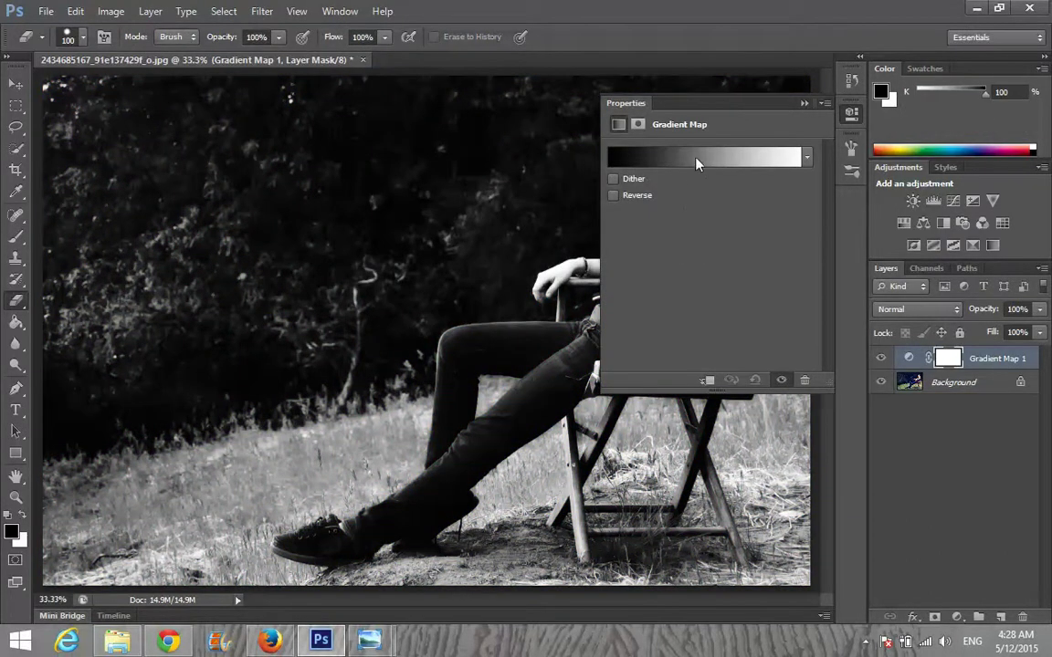
# Step: Set the gradient map to the Black, White preset and collapse its Properties panel
pyautogui.click(645, 165)
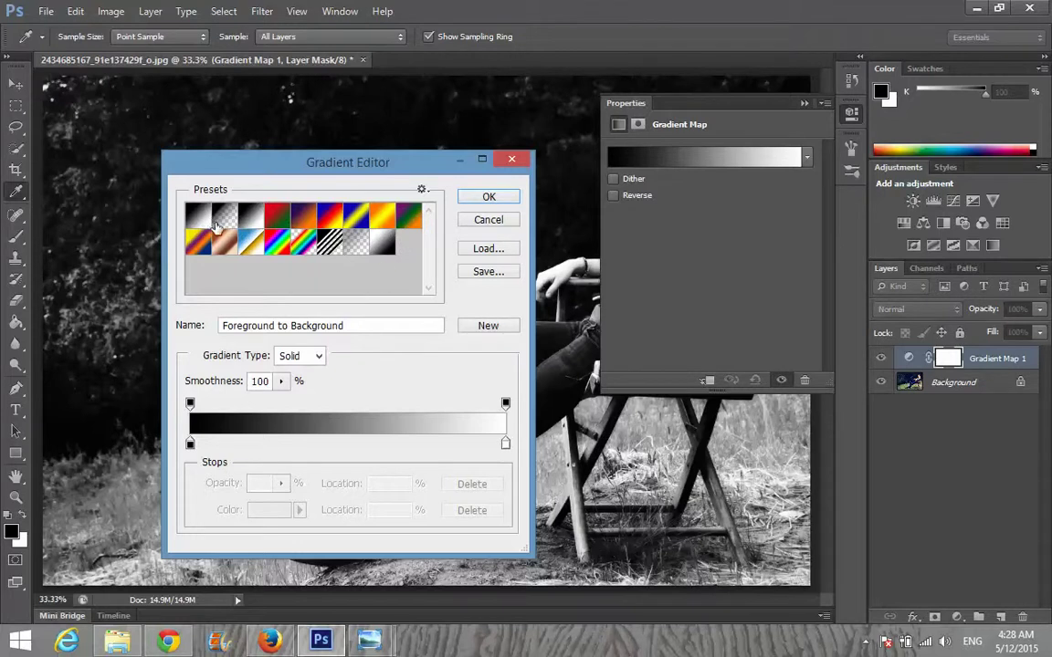
pyautogui.click(251, 222)
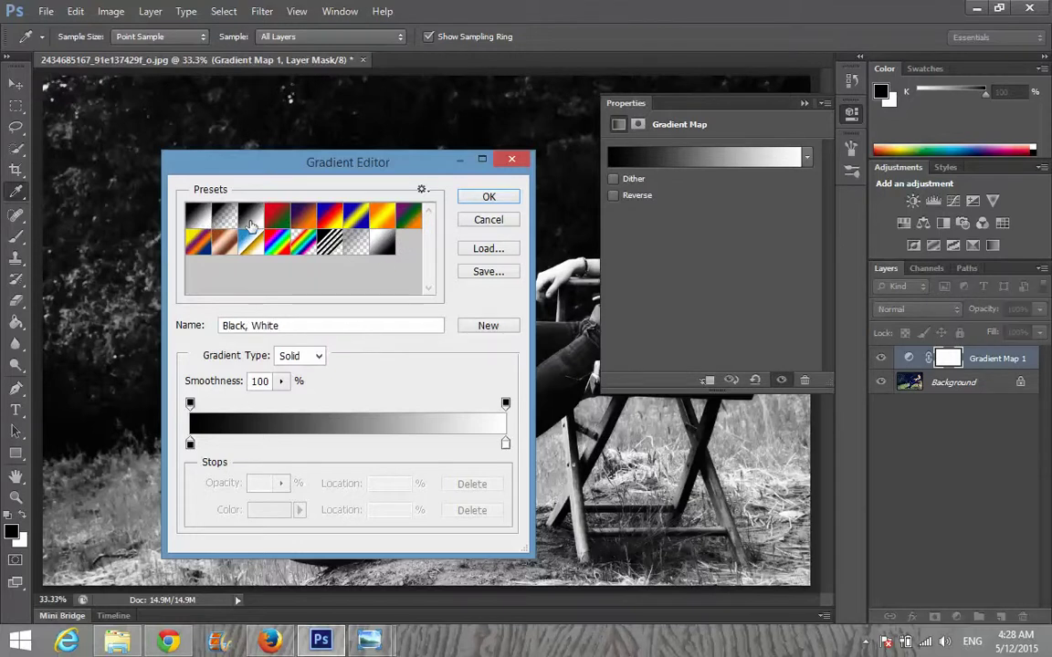
pyautogui.click(488, 199)
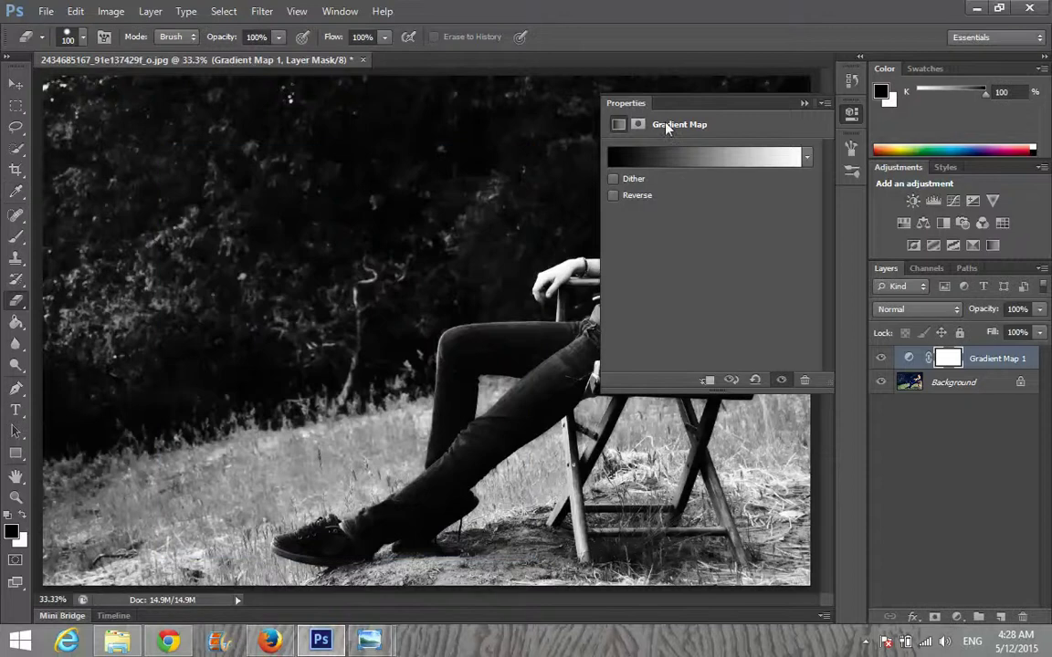
pyautogui.click(803, 103)
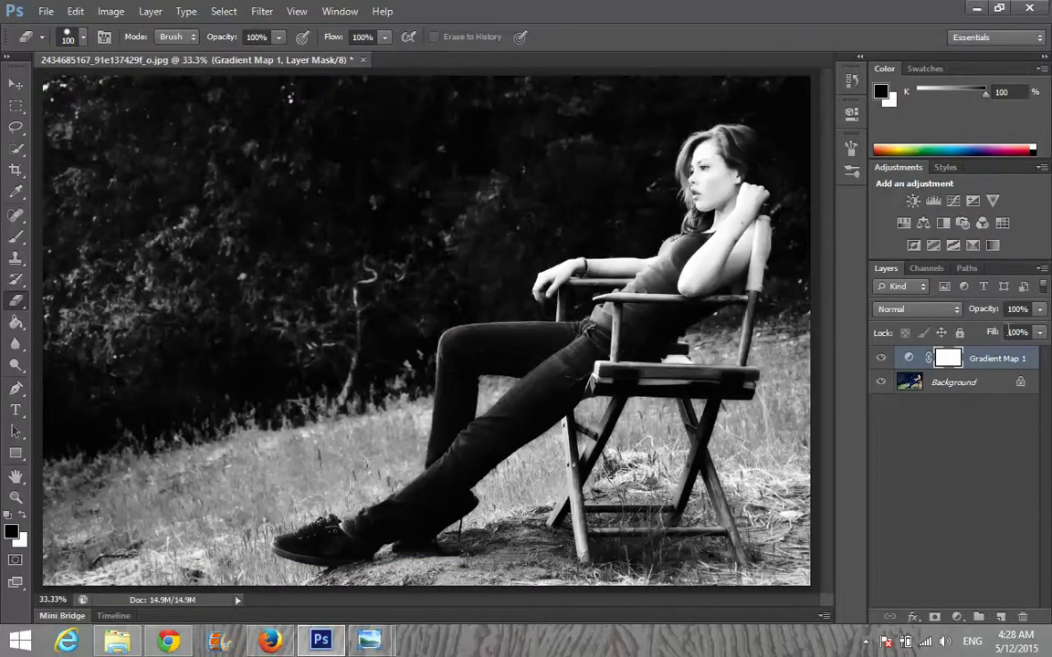
# Step: Set Gradient Map 1 to Hard Light blending and toggle its visibility to compare
pyautogui.click(918, 309)
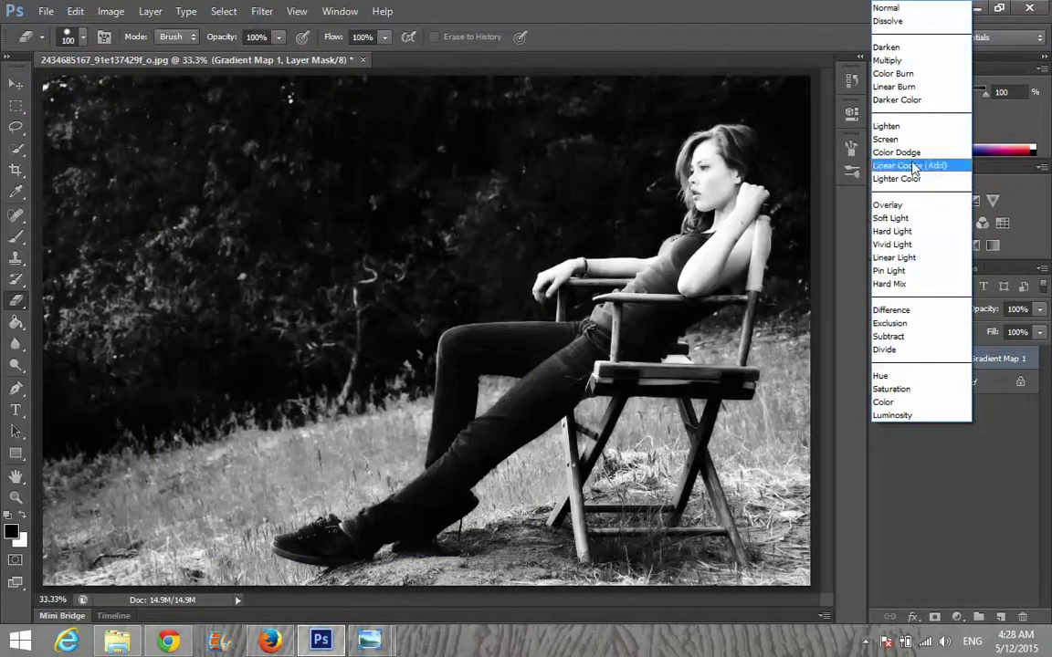
pyautogui.click(897, 231)
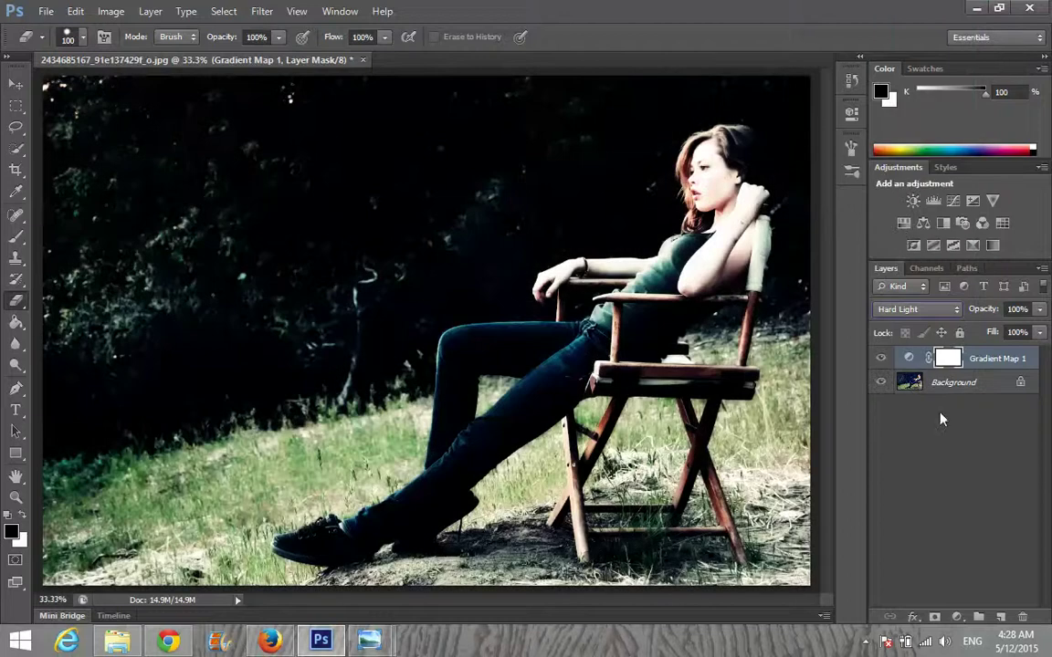
pyautogui.click(881, 360)
pyautogui.click(882, 363)
pyautogui.click(882, 359)
pyautogui.click(882, 359)
pyautogui.click(882, 360)
pyautogui.click(882, 360)
pyautogui.click(956, 617)
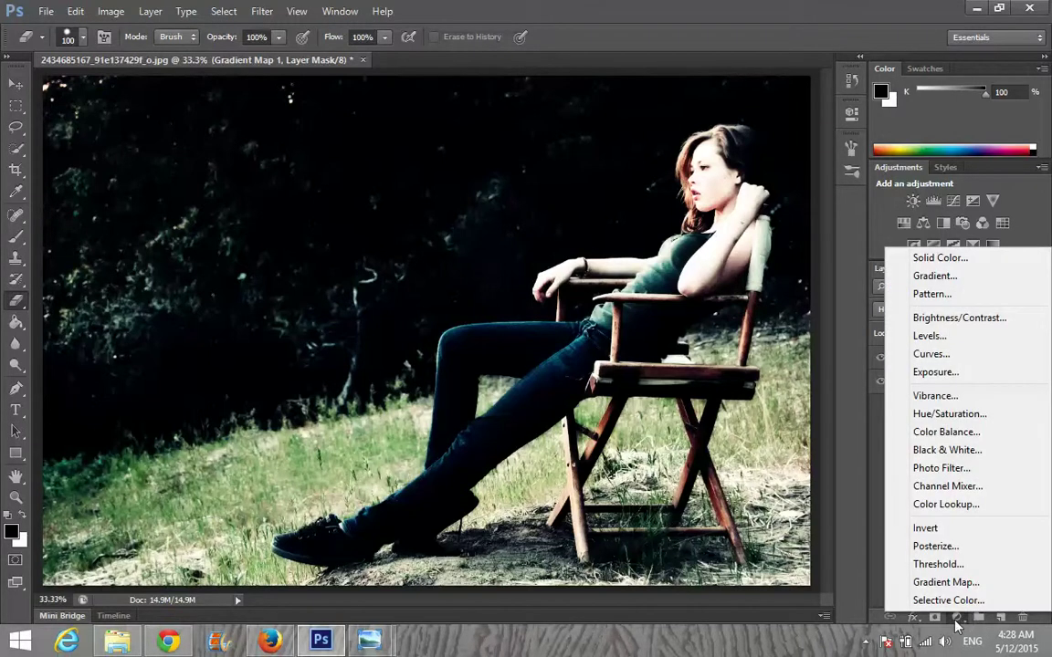
# Step: Add a Hue/Saturation 1 adjustment layer with Saturation lowered to -12
pyautogui.click(950, 413)
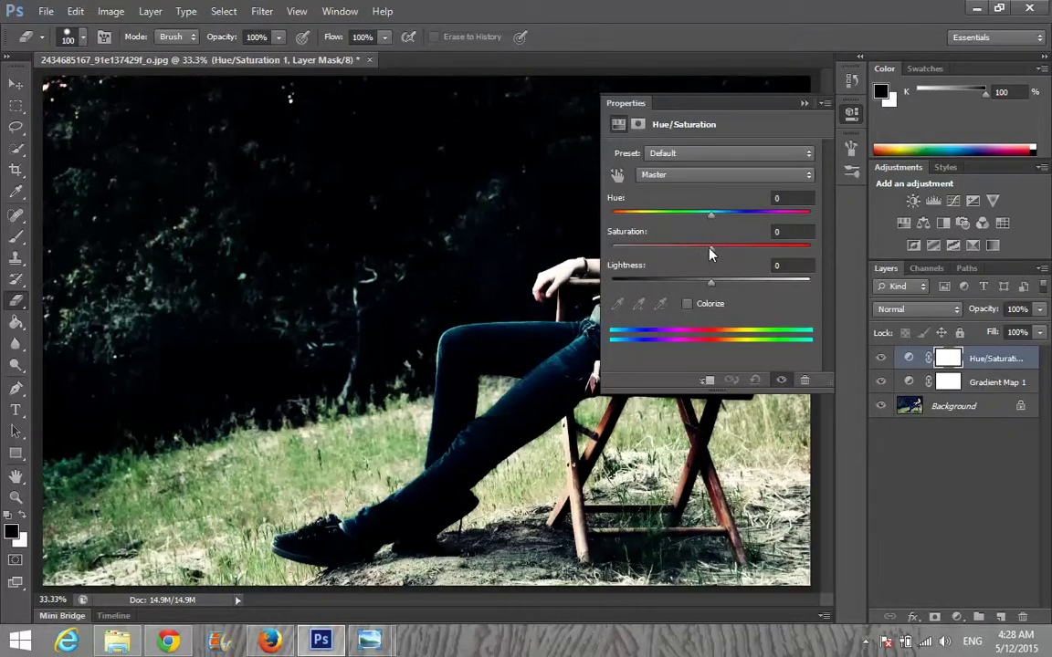
pyautogui.moveTo(710, 257); pyautogui.dragTo(680, 251)
pyautogui.click(803, 103)
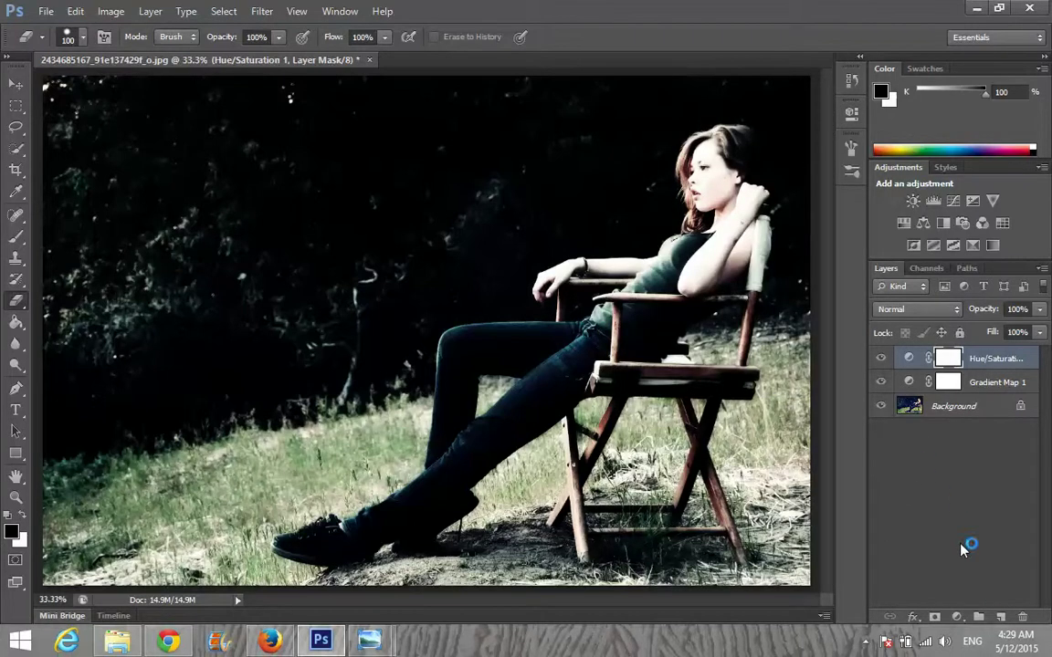
# Step: Add an empty Layer 1 on top and pick the 18 px soft brush preset
pyautogui.click(999, 618)
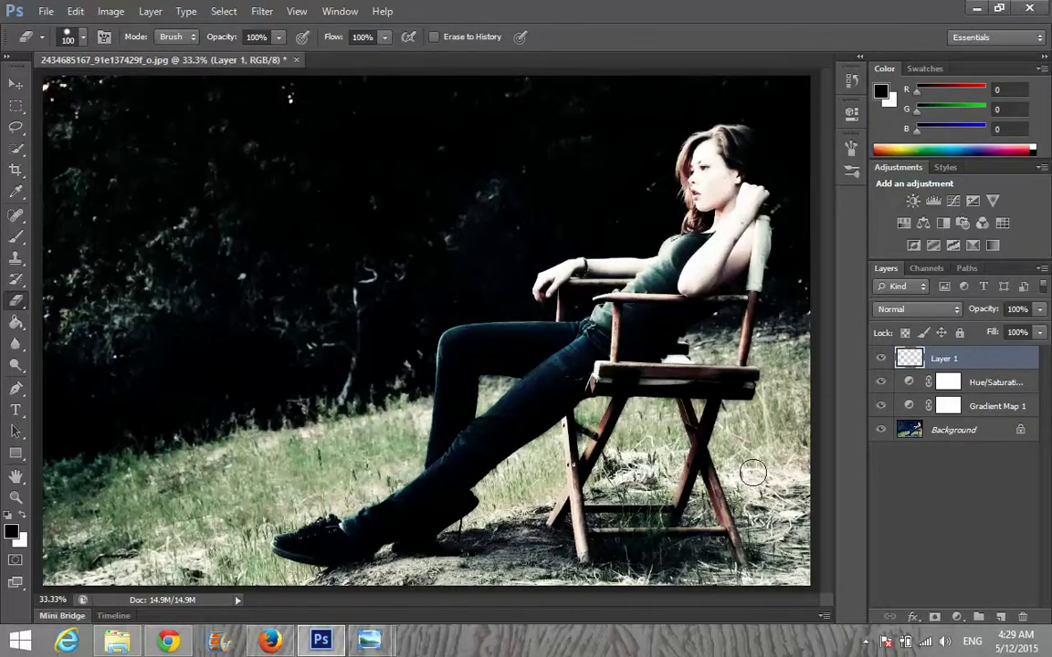
pyautogui.press('b')
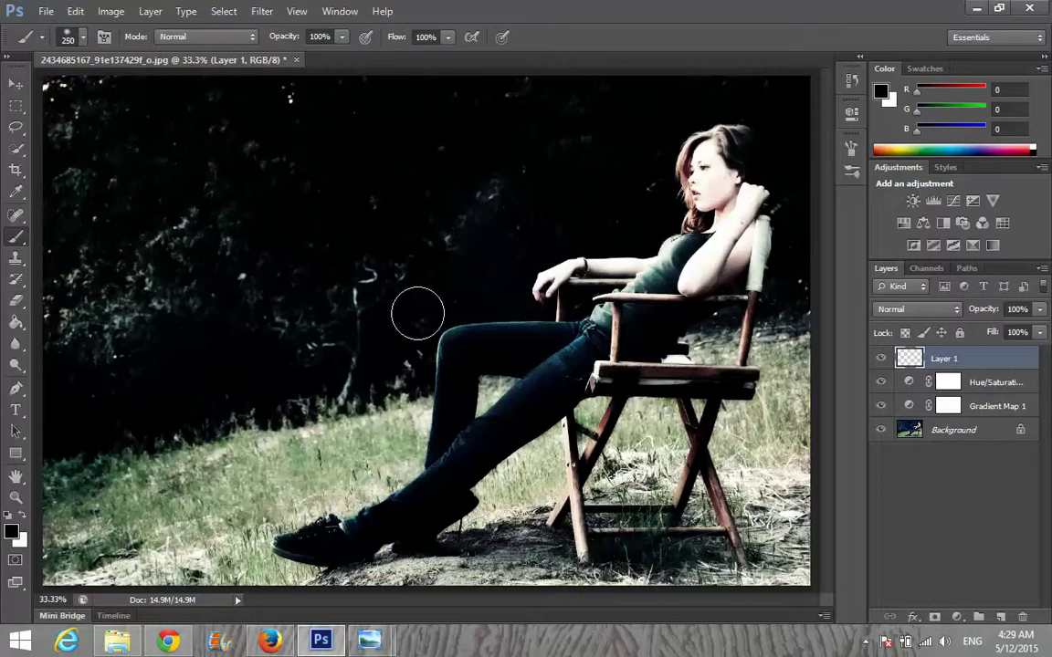
pyautogui.rightClick(224, 228)
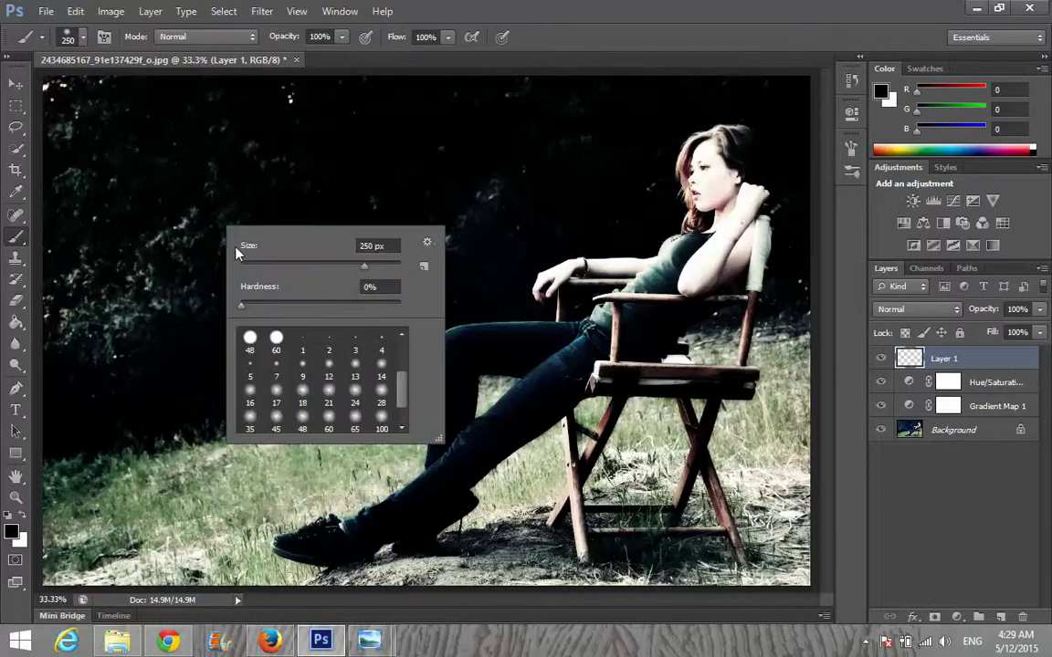
pyautogui.click(302, 393)
pyautogui.click(584, 7)
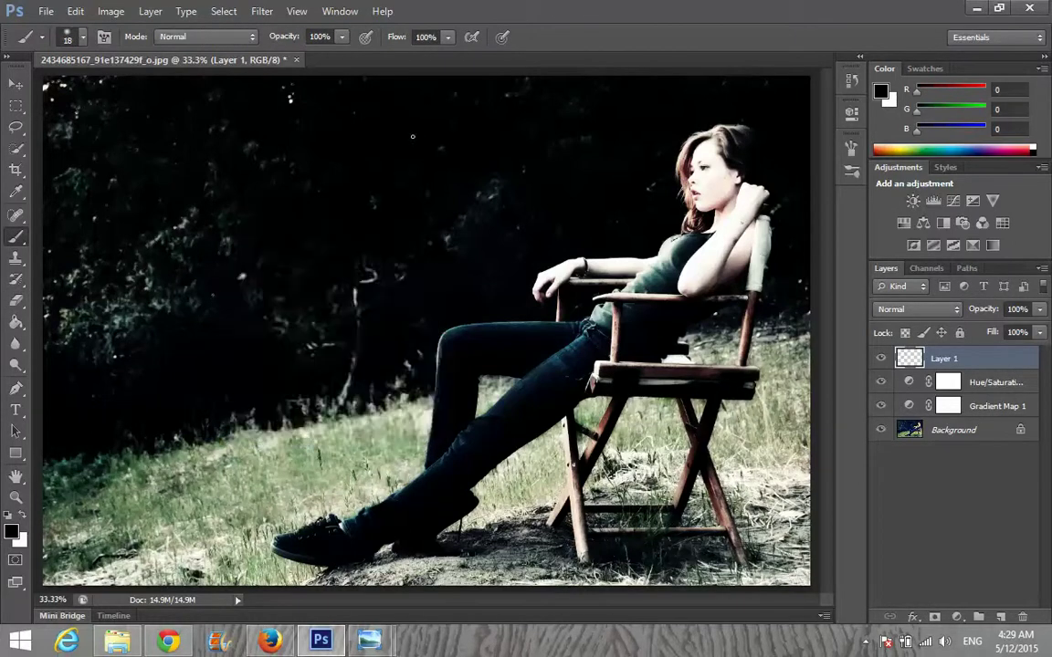
# Step: Enlarge the Eraser to 800 px, then return to the Brush tool
pyautogui.press('e')
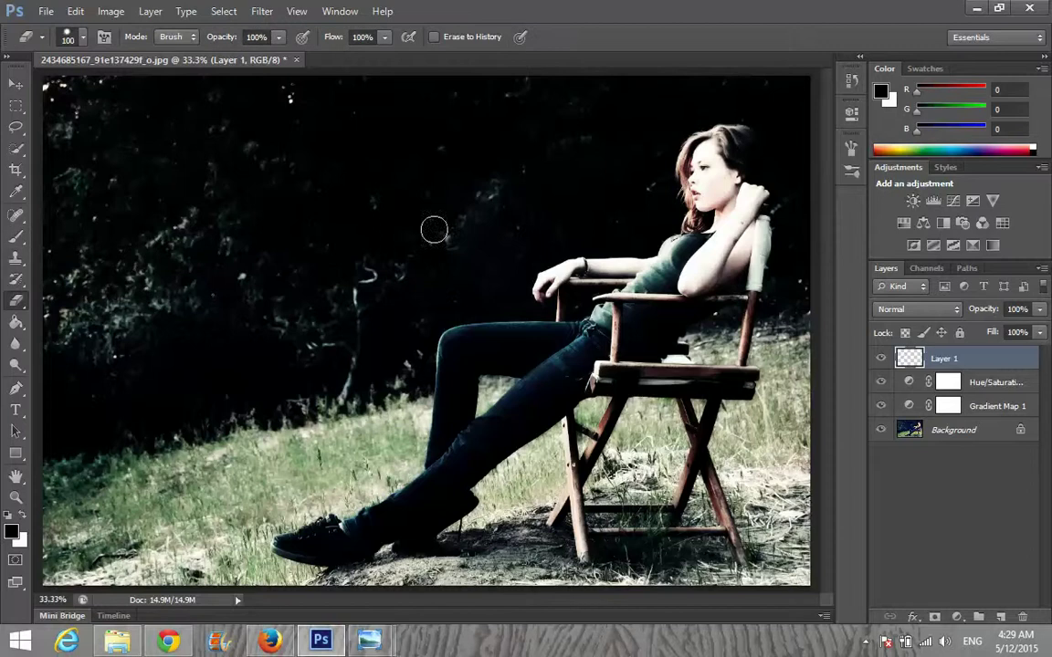
pyautogui.press(']')
pyautogui.press(']')
pyautogui.press(']')
pyautogui.press(']')
pyautogui.press(']')
pyautogui.press(']')
pyautogui.press(']')
pyautogui.press(']')
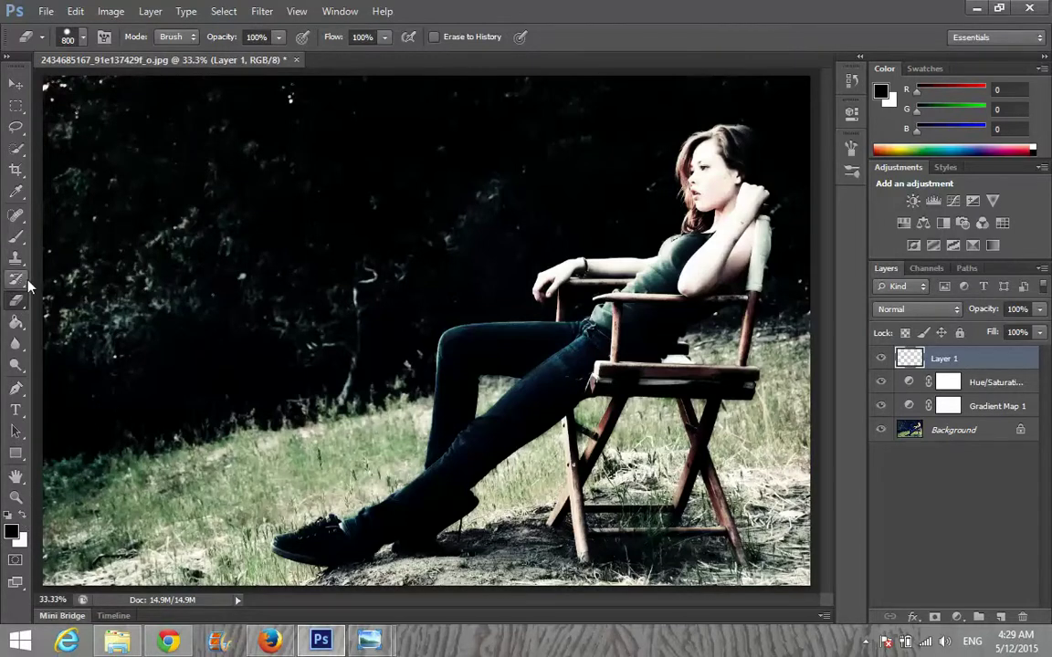
pyautogui.click(15, 235)
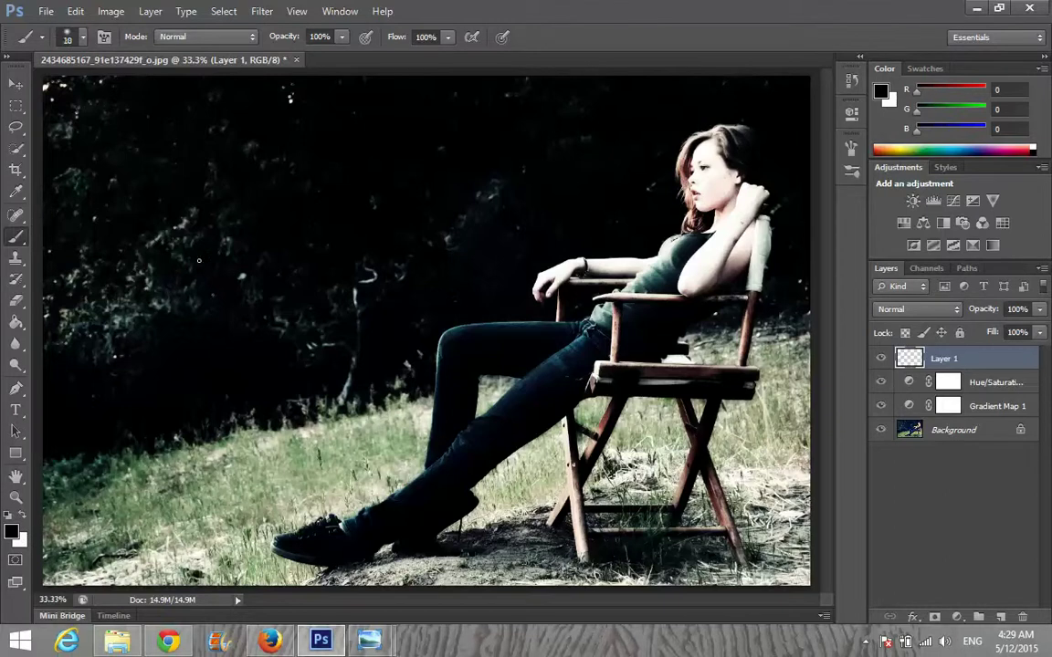
# Step: Set the brush to the soft 18 px preset enlarged to 800 px
pyautogui.press(']')
pyautogui.press(']')
pyautogui.press(']')
pyautogui.press(']')
pyautogui.press(']')
pyautogui.press(']')
pyautogui.press(']')
pyautogui.press(']')
pyautogui.press(']')
pyautogui.press(']')
pyautogui.press(']')
pyautogui.press(']')
pyautogui.press(']')
pyautogui.press(']')
pyautogui.press(']')
pyautogui.press(']')
pyautogui.press(']')
pyautogui.press(']')
pyautogui.press(']')
pyautogui.press(']')
pyautogui.rightClick(226, 212)
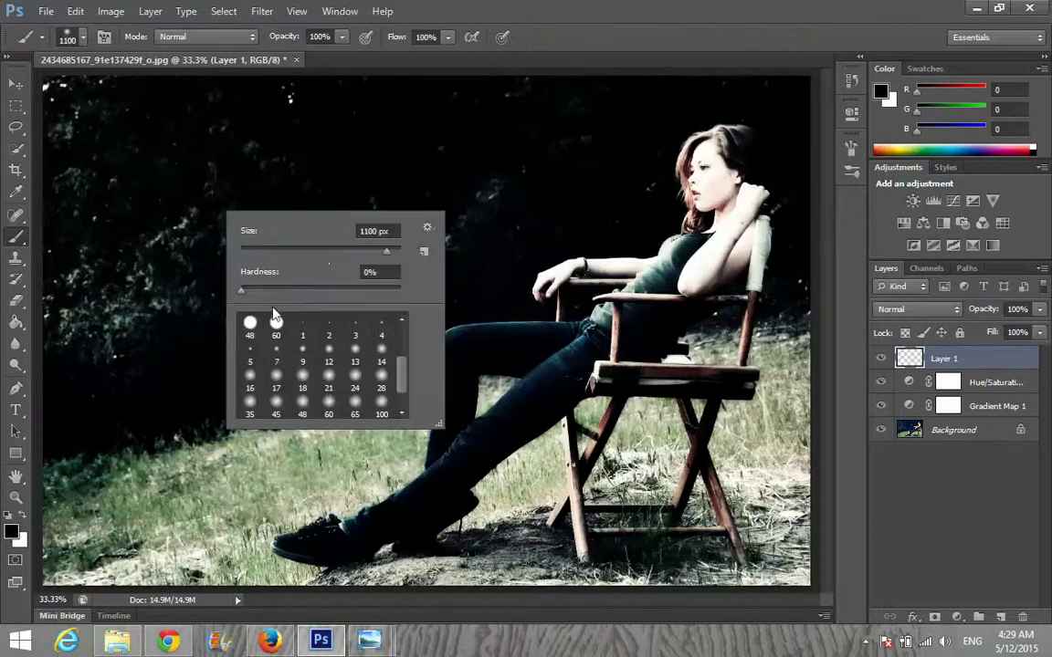
pyautogui.doubleClick(302, 376)
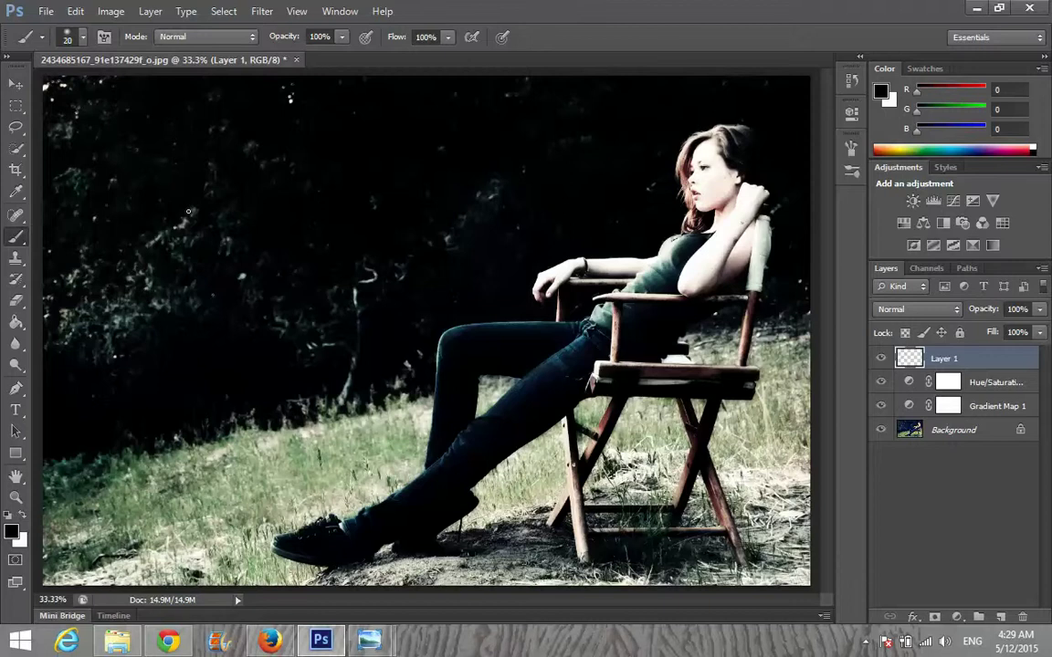
pyautogui.press(']')
pyautogui.press(']')
pyautogui.press(']')
pyautogui.press(']')
pyautogui.press(']')
pyautogui.press(']')
pyautogui.press(']')
pyautogui.press(']')
pyautogui.press(']')
pyautogui.press(']')
pyautogui.press(']')
pyautogui.press(']')
pyautogui.press(']')
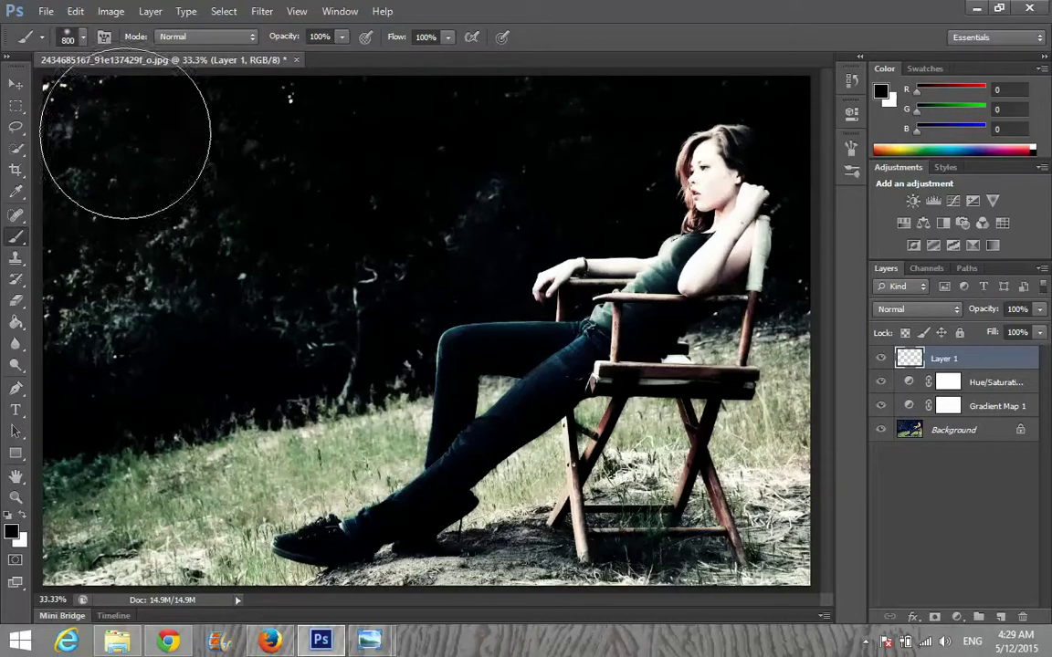
# Step: Paint soft black over the top-left corner, left side and lower-right around the chair legs
pyautogui.moveTo(121, 155)
pyautogui.mouseDown()
pyautogui.moveTo(94, 145)
pyautogui.moveTo(106, 145)
pyautogui.mouseUp()
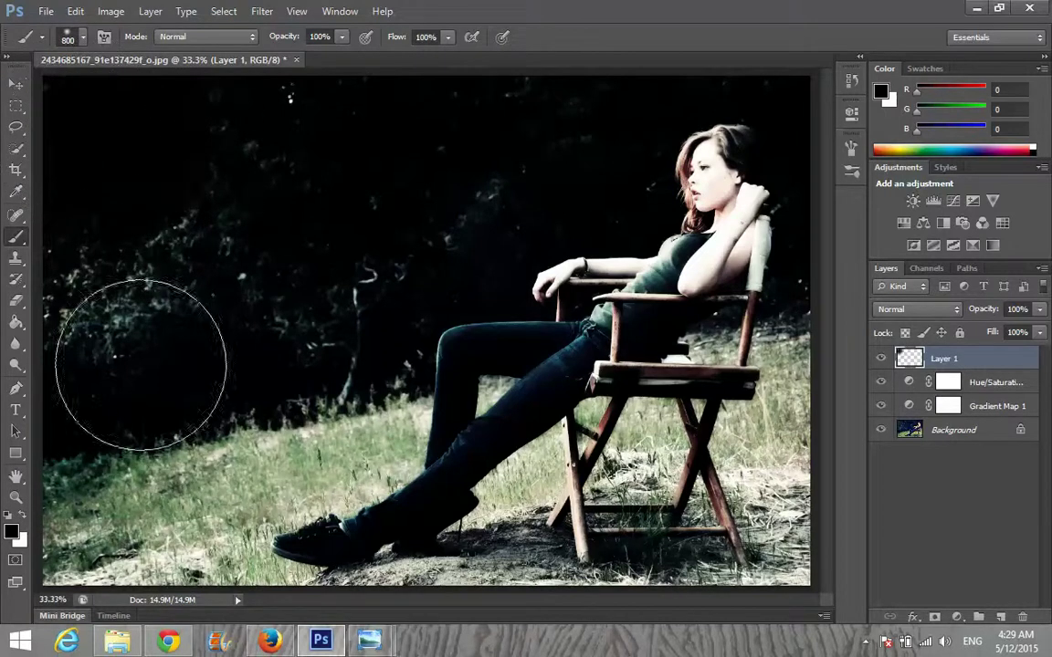
pyautogui.moveTo(111, 271)
pyautogui.mouseDown()
pyautogui.moveTo(134, 401)
pyautogui.moveTo(97, 614)
pyautogui.moveTo(128, 380)
pyautogui.moveTo(104, 97)
pyautogui.moveTo(267, 115)
pyautogui.moveTo(340, 111)
pyautogui.moveTo(411, 97)
pyautogui.moveTo(554, 35)
pyautogui.moveTo(769, 5)
pyautogui.mouseUp()
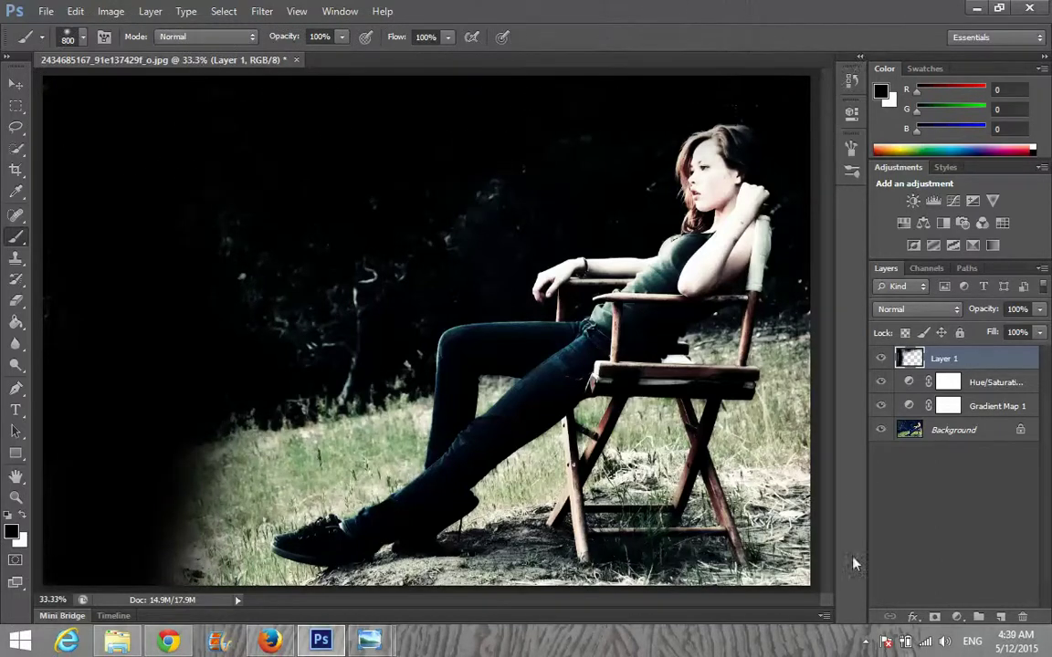
pyautogui.moveTo(845, 508)
pyautogui.mouseDown()
pyautogui.moveTo(694, 448)
pyautogui.moveTo(630, 466)
pyautogui.moveTo(658, 484)
pyautogui.moveTo(566, 493)
pyautogui.moveTo(173, 475)
pyautogui.moveTo(201, 547)
pyautogui.moveTo(466, 539)
pyautogui.moveTo(529, 511)
pyautogui.moveTo(612, 429)
pyautogui.mouseUp()
# Step: Set Layer 1 to Overlay blending and toggle its visibility to compare
pyautogui.click(928, 304)
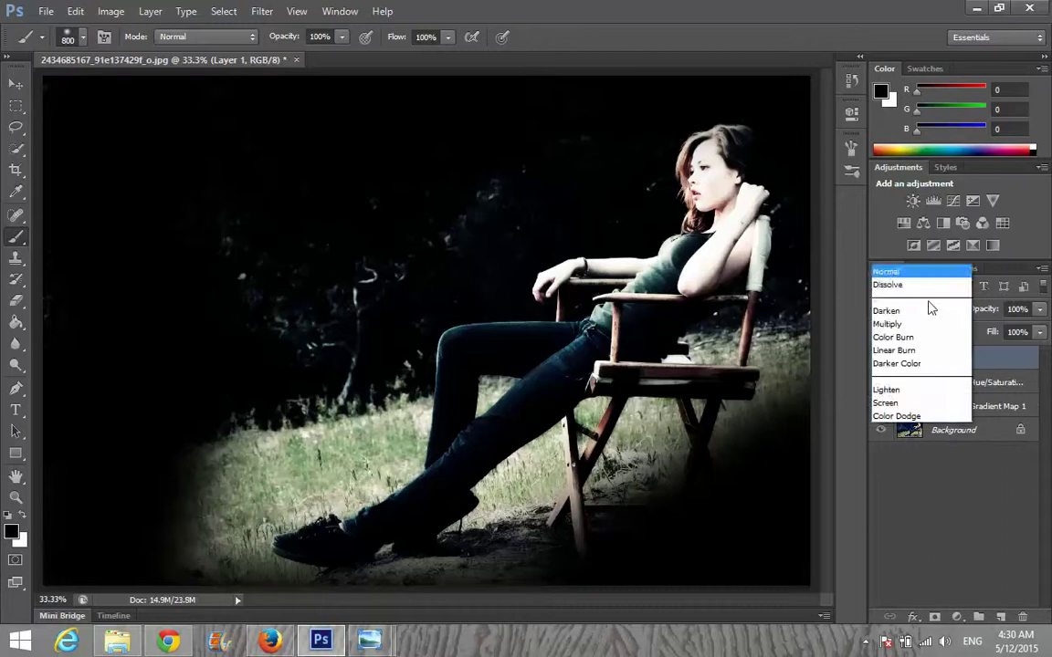
pyautogui.click(904, 202)
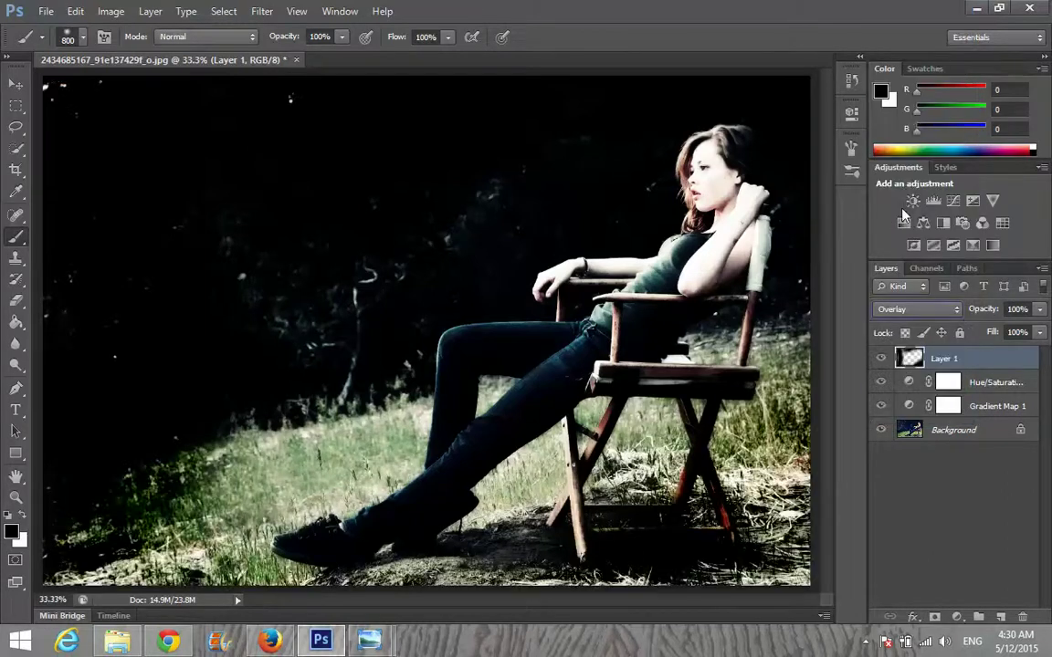
pyautogui.click(882, 362)
pyautogui.click(883, 364)
pyautogui.click(882, 363)
pyautogui.click(882, 364)
pyautogui.click(882, 363)
pyautogui.click(882, 363)
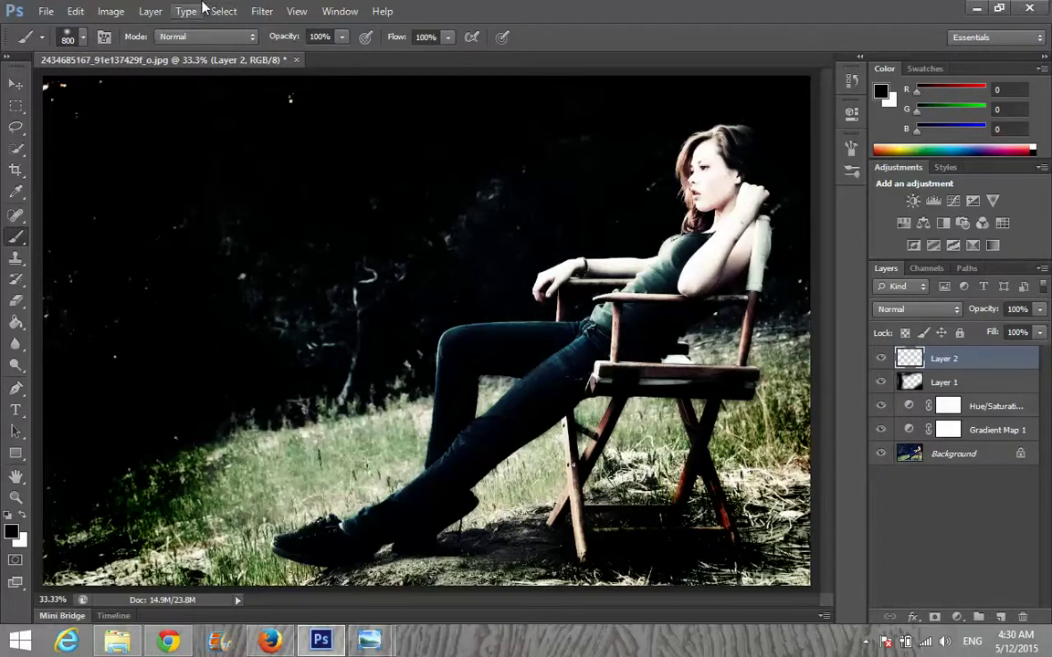
# Step: Apply Image a merged copy onto Layer 2 in Multiply at 100% opacity
pyautogui.click(131, 11)
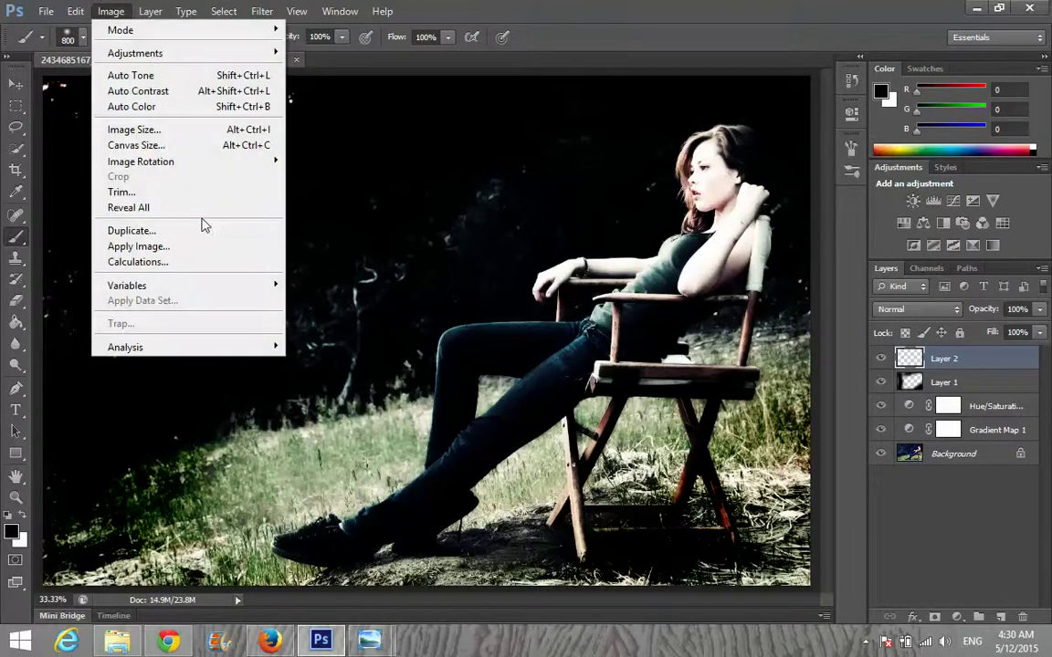
pyautogui.click(183, 245)
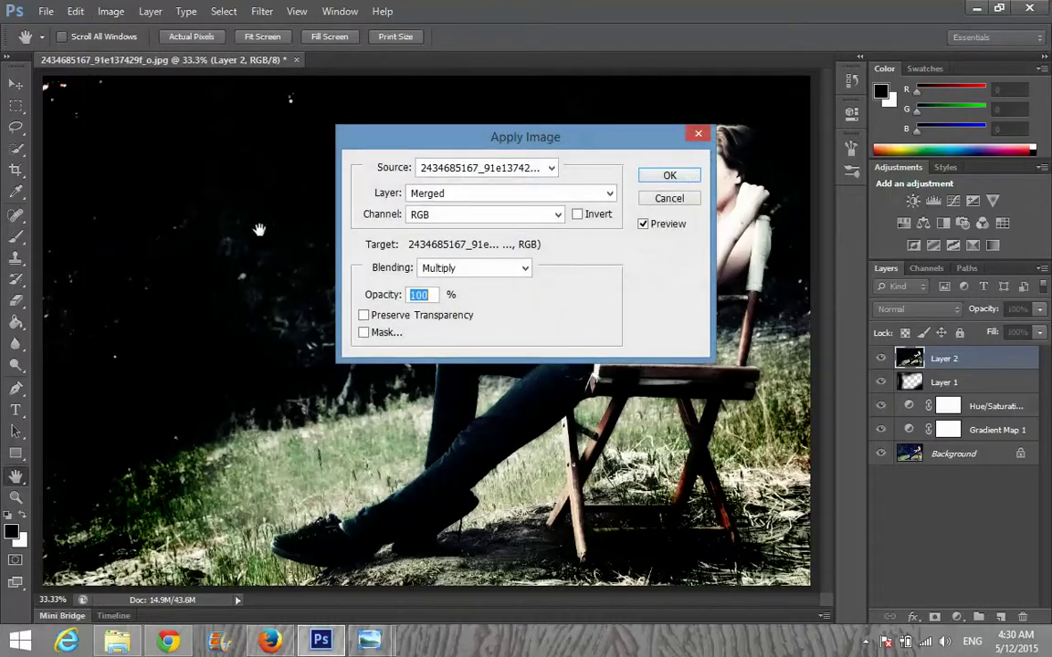
pyautogui.click(664, 175)
pyautogui.press('b')
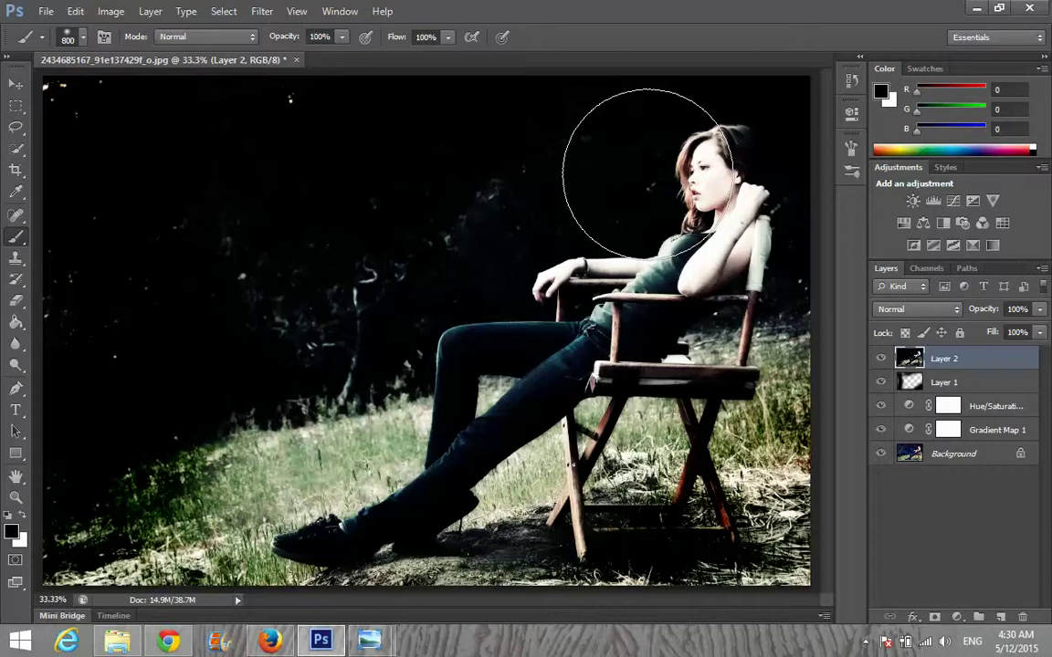
# Step: Apply Dark Strokes to Layer 2 with Balance 4, Black Intensity 4, White Intensity 1
pyautogui.click(262, 11)
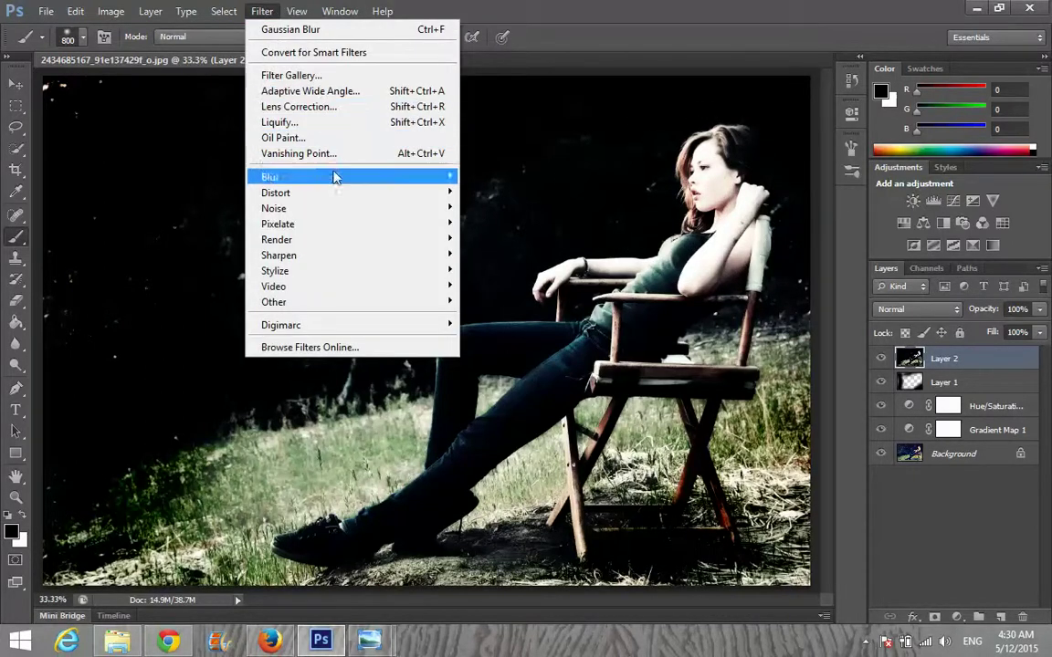
pyautogui.click(291, 75)
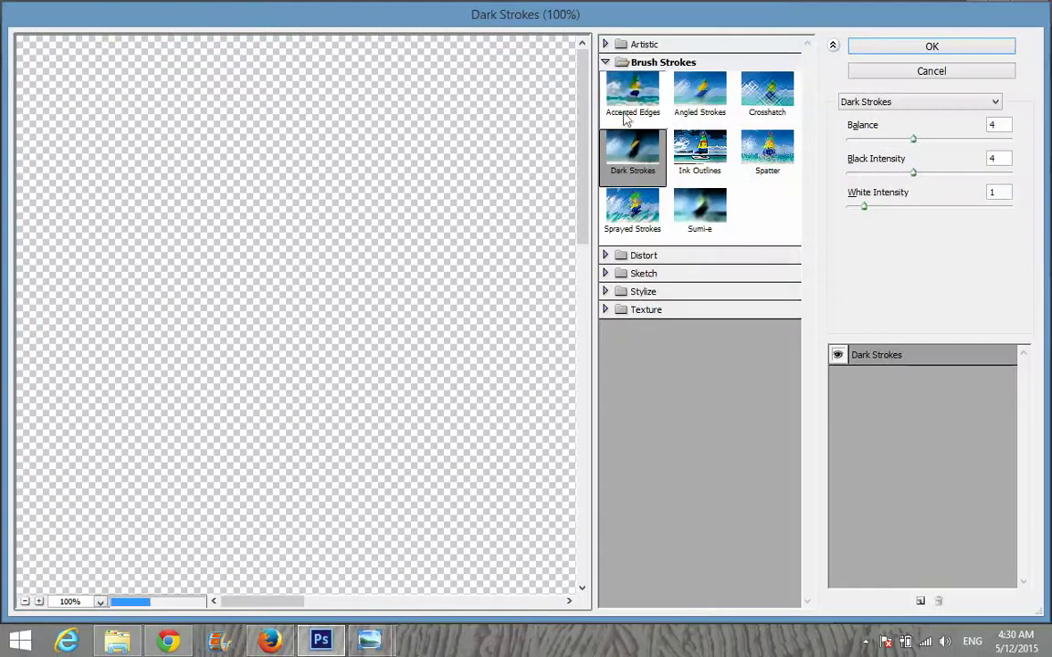
pyautogui.click(603, 64)
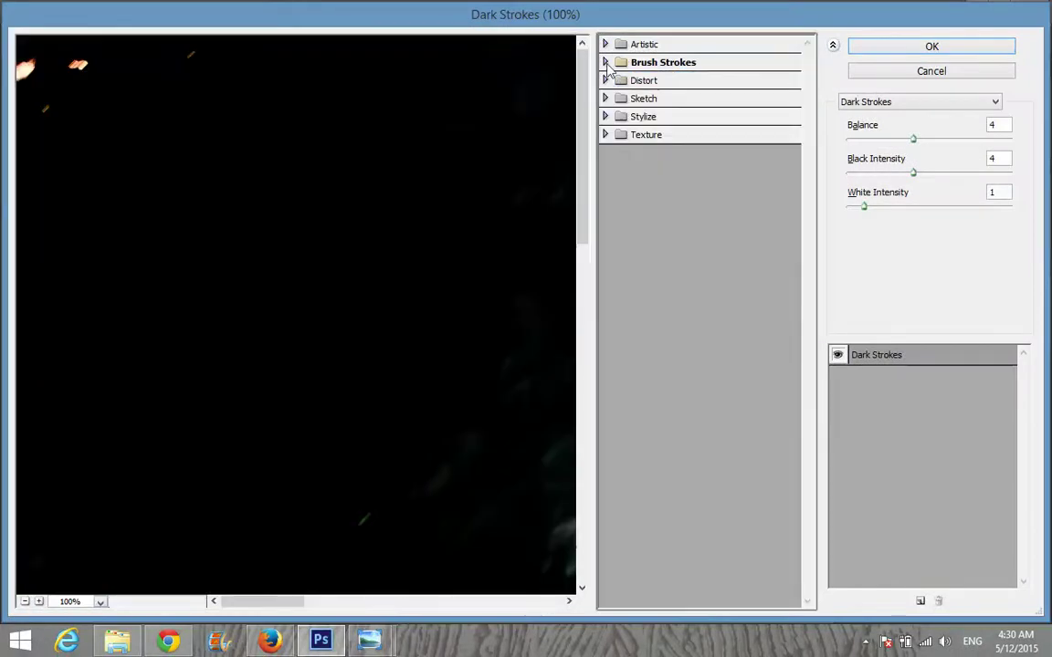
pyautogui.click(605, 63)
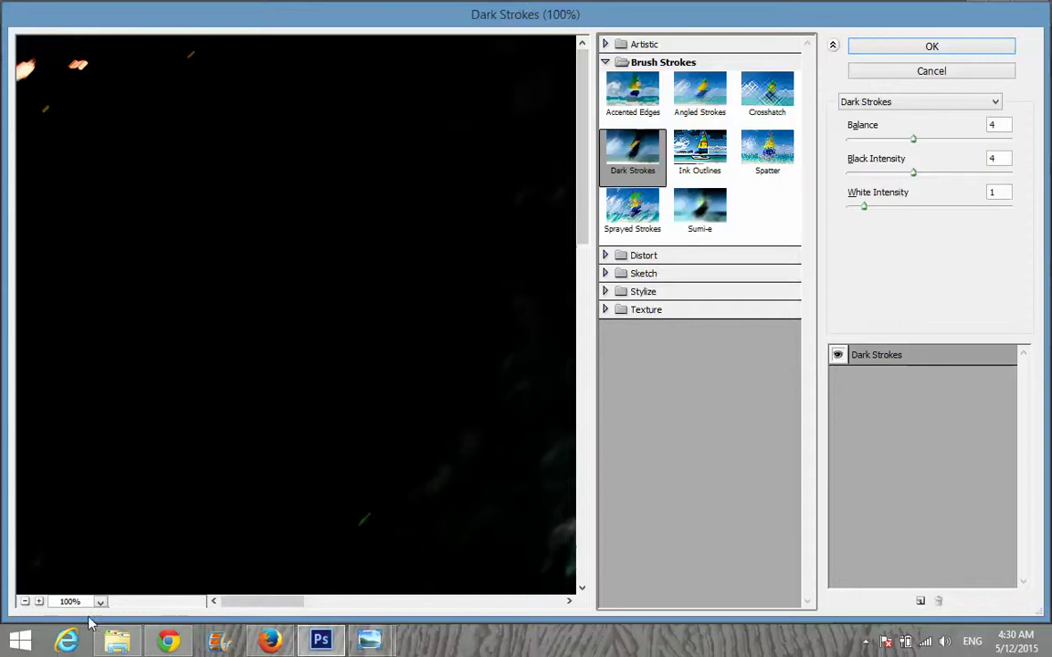
pyautogui.click(26, 602)
pyautogui.click(26, 603)
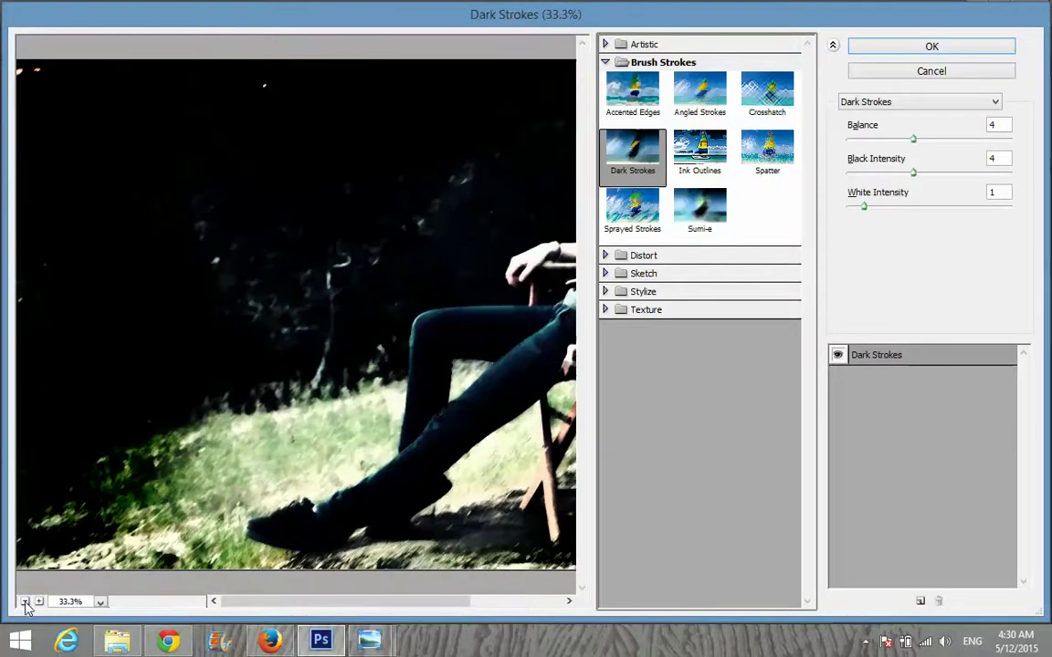
pyautogui.moveTo(239, 602); pyautogui.dragTo(360, 603)
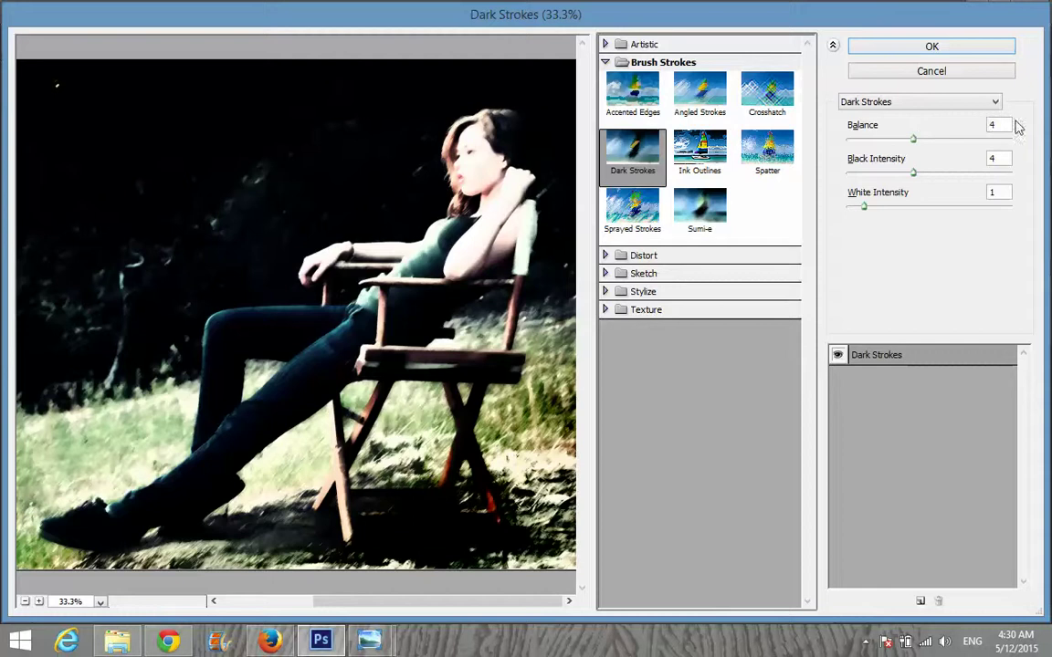
pyautogui.click(903, 46)
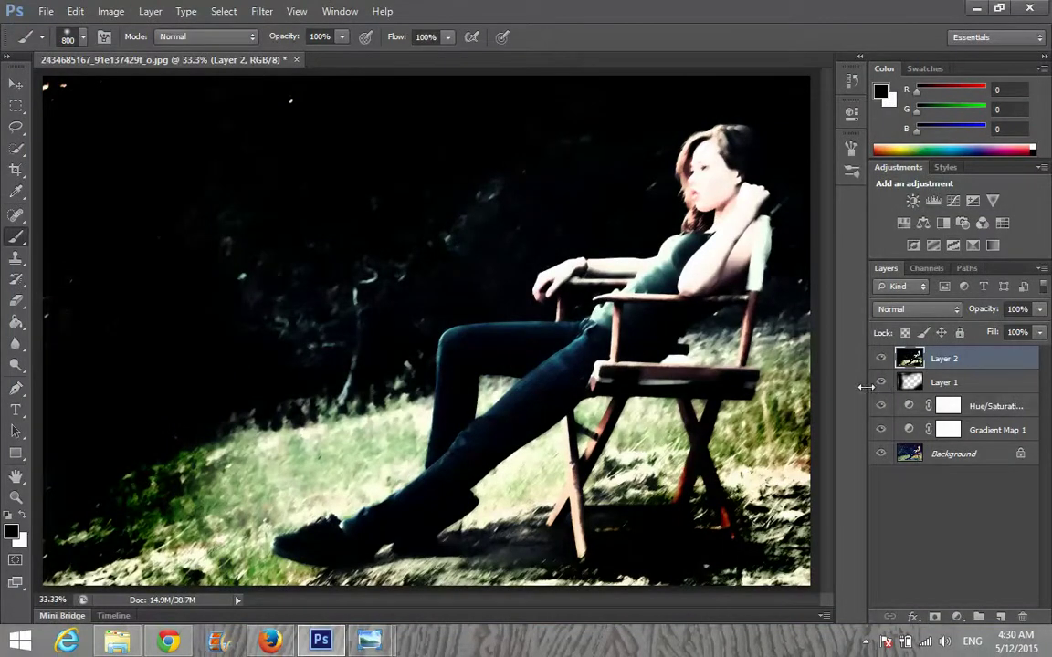
# Step: Set Layer 2 to Overlay blending at 50% opacity
pyautogui.click(913, 312)
pyautogui.click(876, 204)
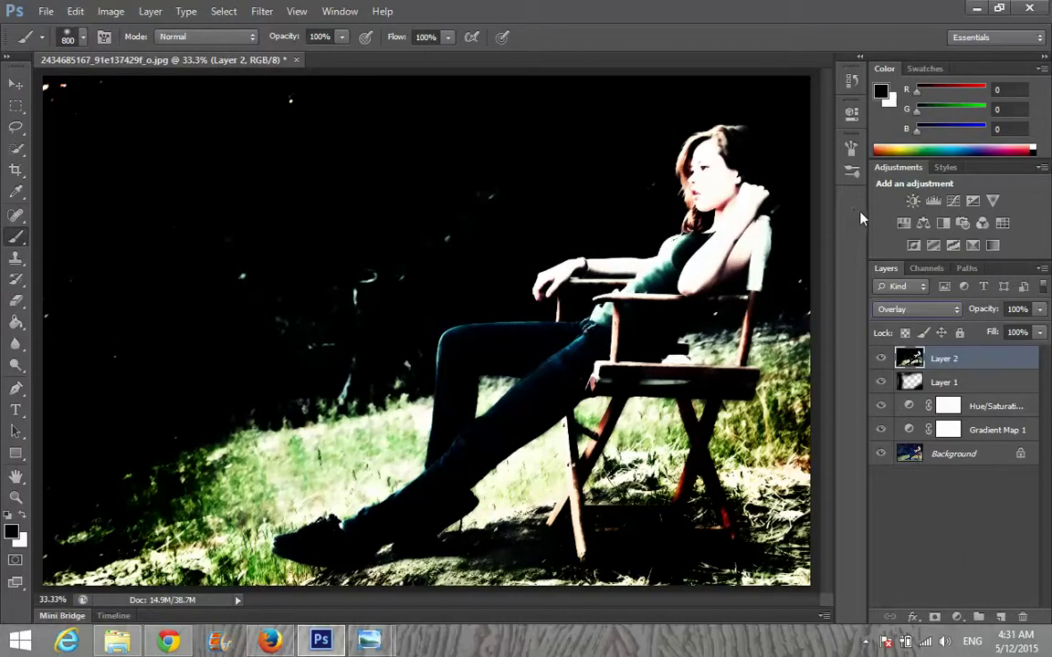
pyautogui.click(1040, 309)
pyautogui.moveTo(1041, 330); pyautogui.dragTo(998, 332)
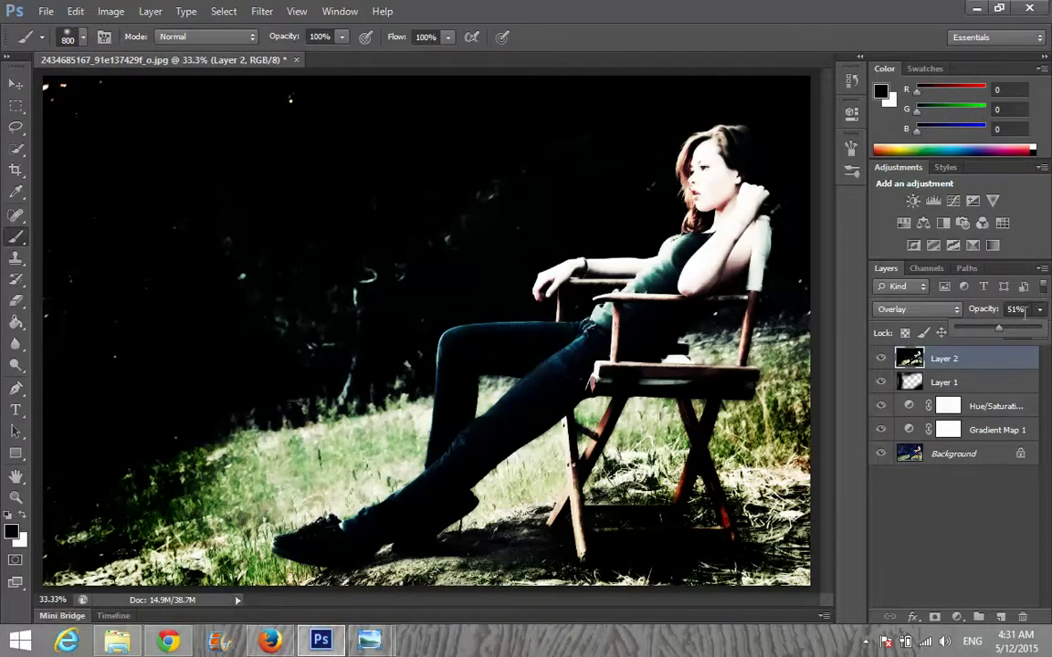
pyautogui.click(1025, 310)
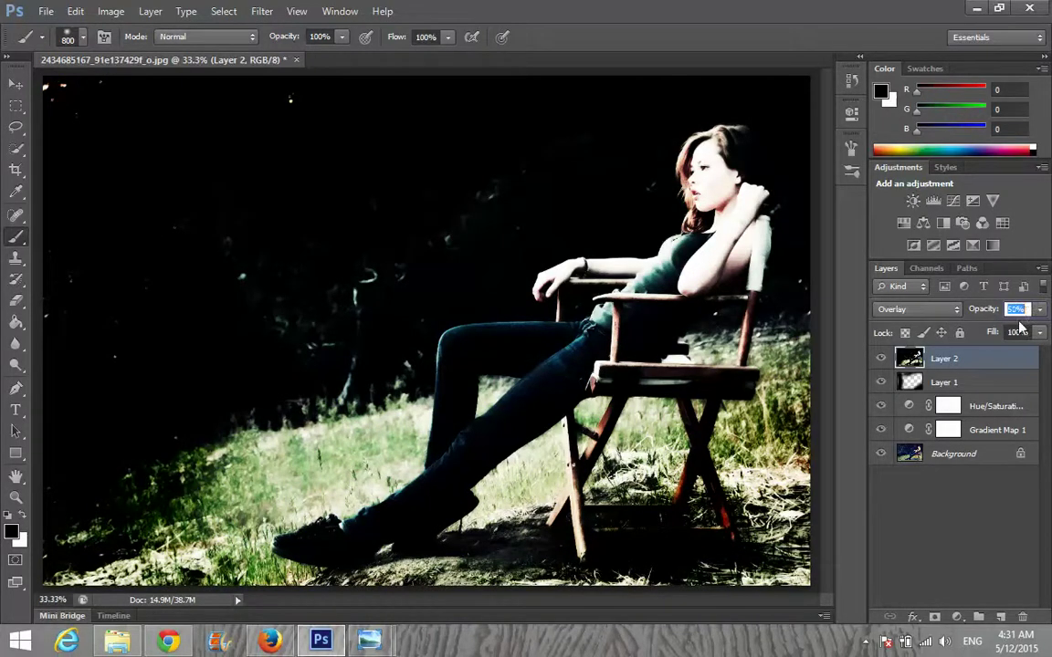
pyautogui.press('Return')
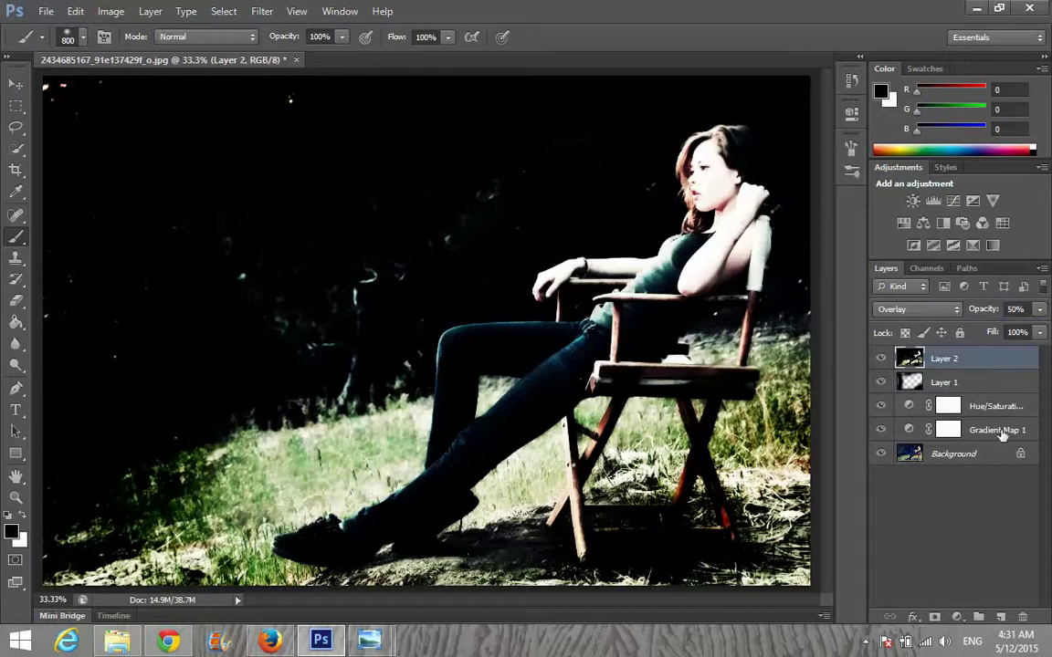
# Step: Add a new Layer 3 and apply the merged image to it in Multiply at 100% opacity
pyautogui.click(999, 618)
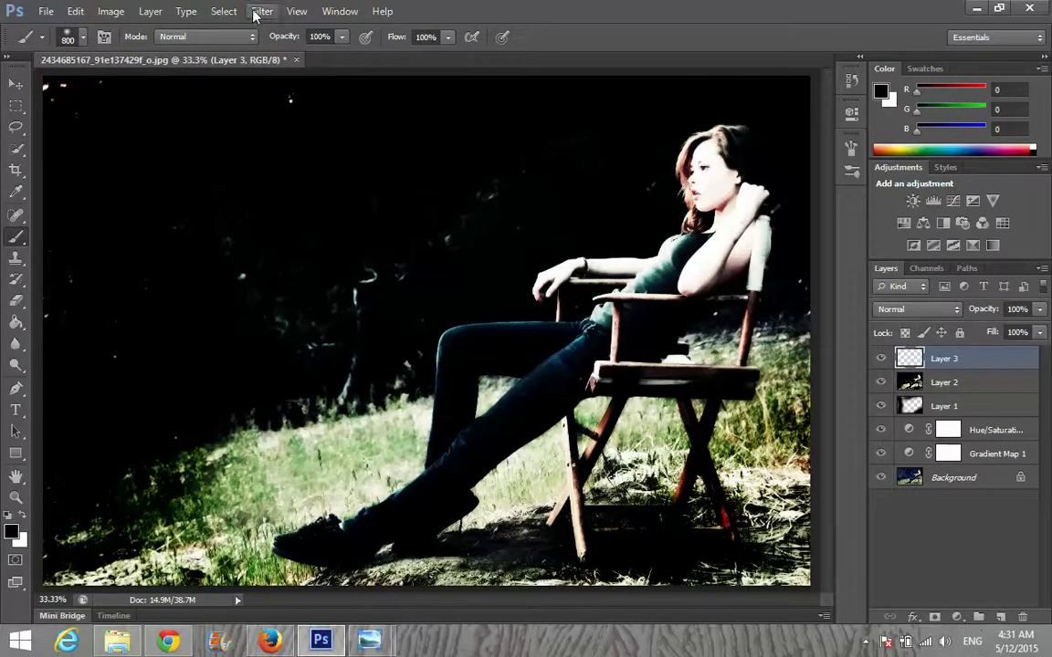
pyautogui.click(108, 11)
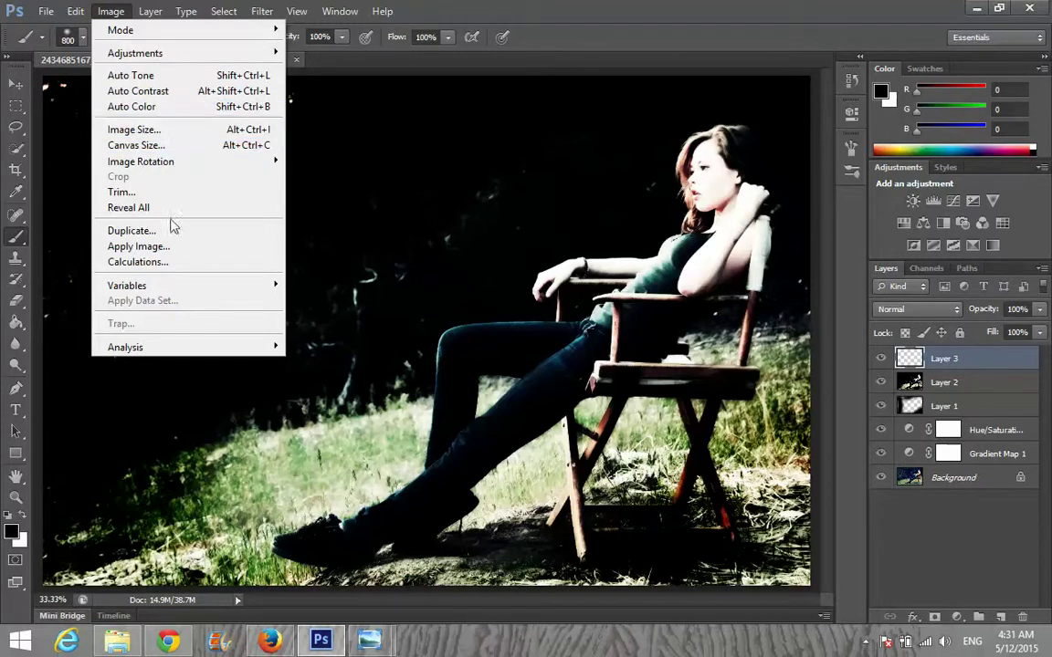
pyautogui.click(137, 246)
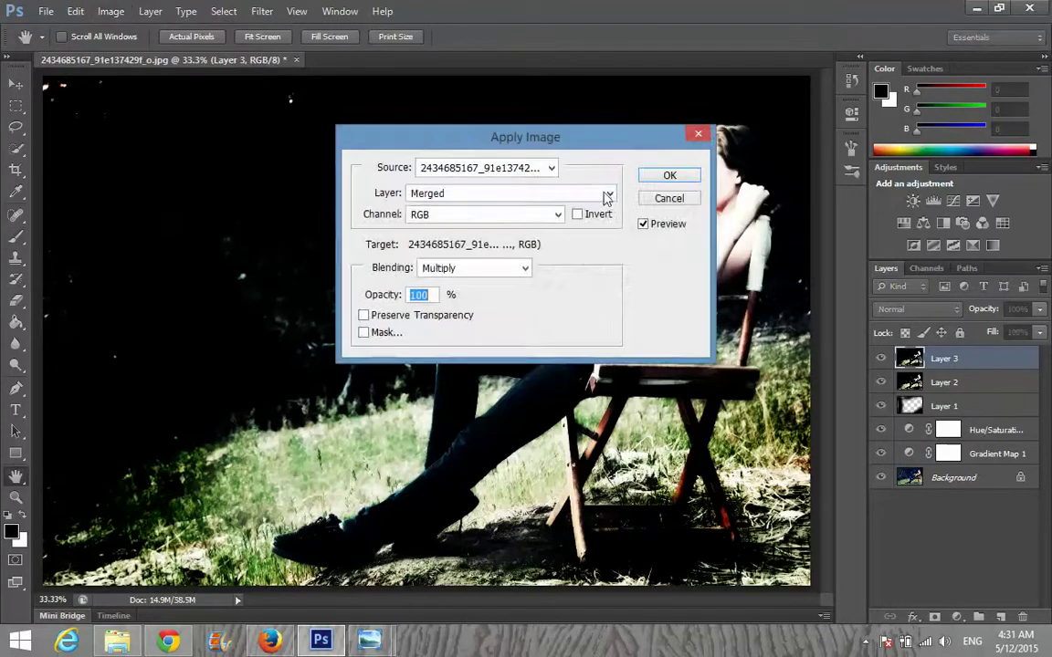
pyautogui.click(667, 177)
pyautogui.press('b')
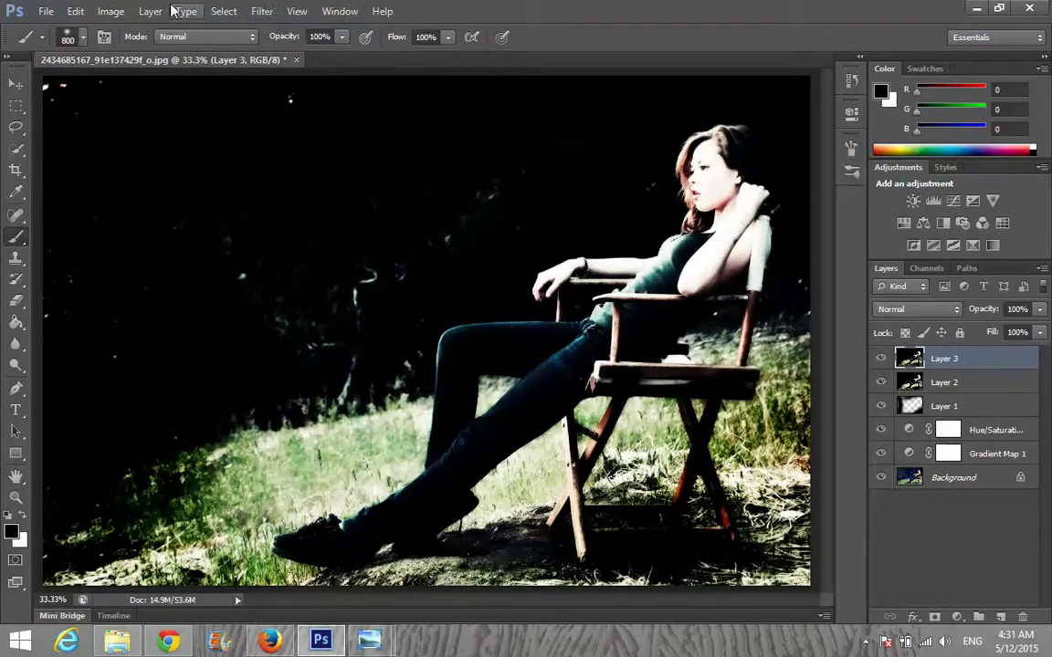
# Step: Apply a 1.8-pixel Gaussian Blur to Layer 3, previewing at 17%
pyautogui.click(262, 11)
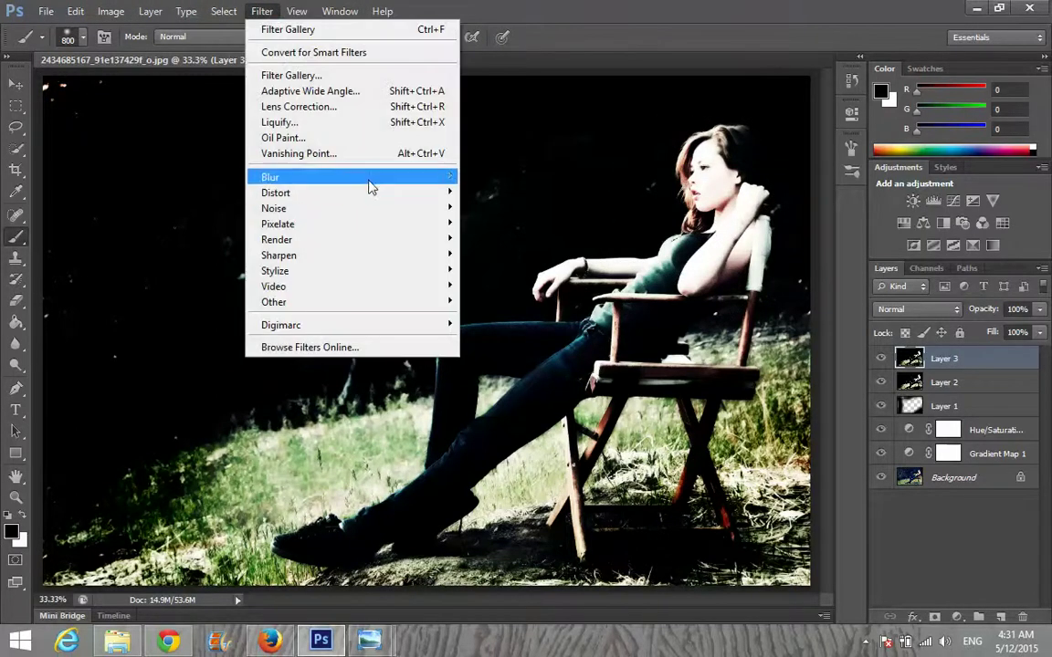
pyautogui.moveTo(371, 180)
pyautogui.click(502, 294)
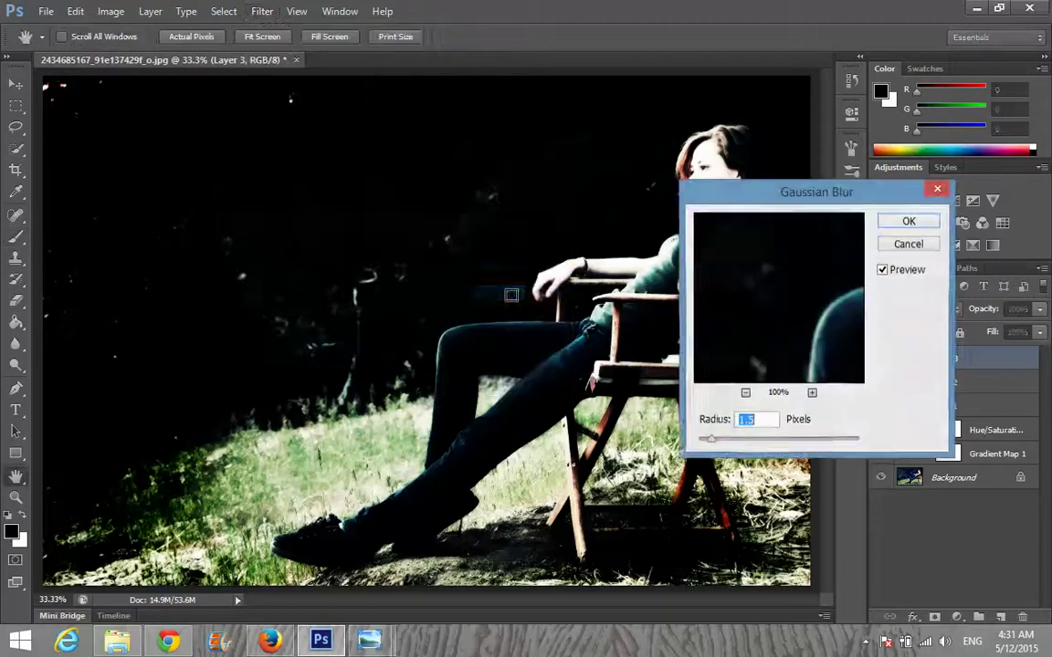
pyautogui.click(746, 393)
pyautogui.click(746, 394)
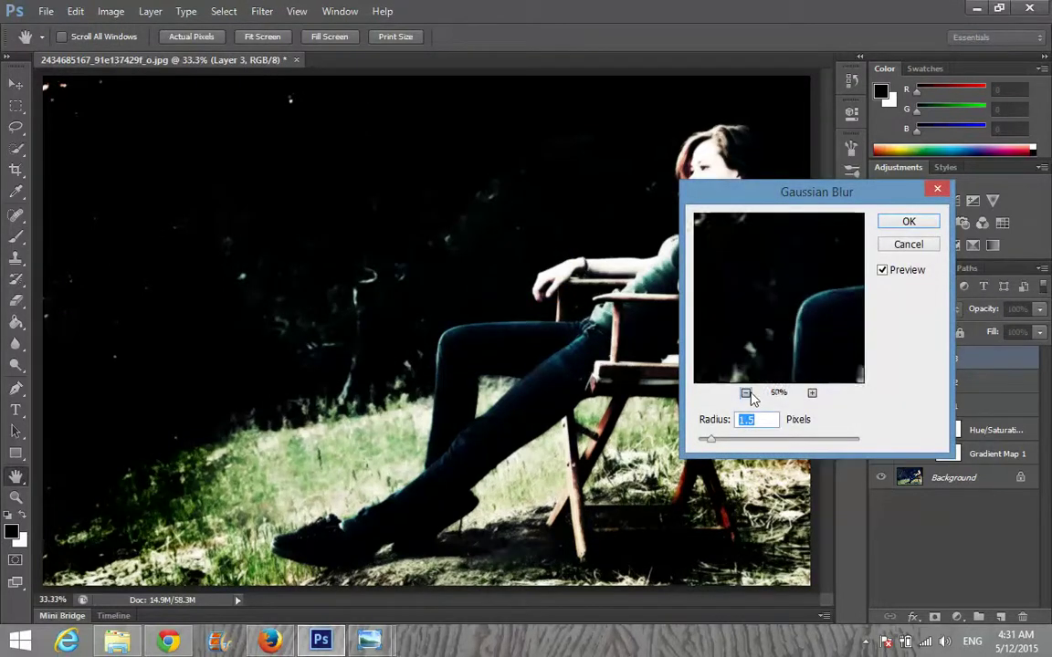
pyautogui.click(746, 393)
pyautogui.click(746, 393)
pyautogui.click(746, 394)
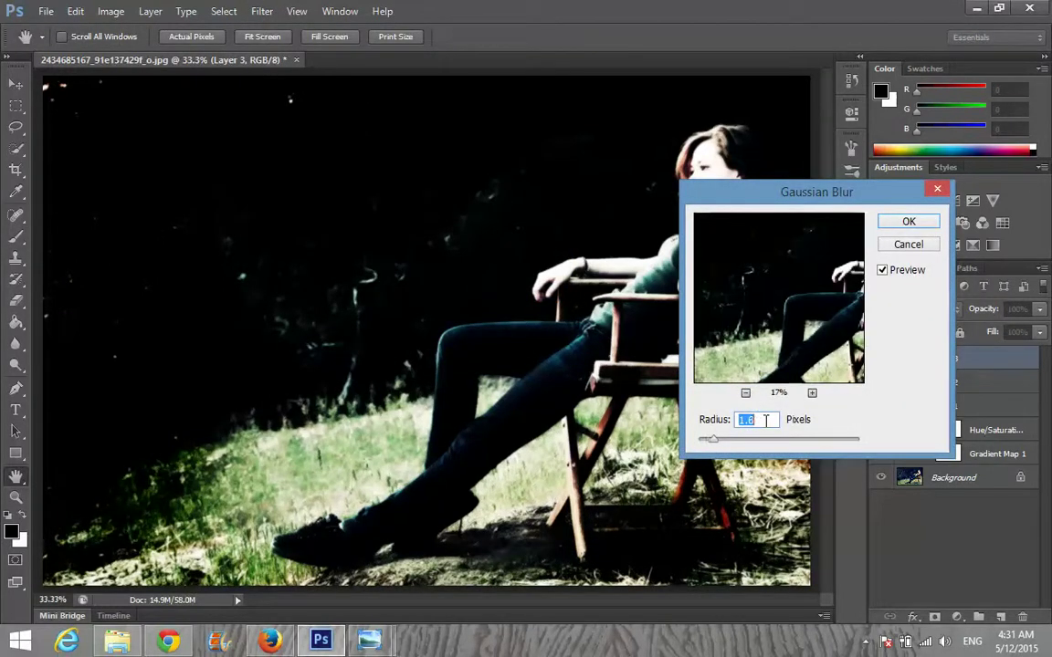
pyautogui.click(904, 222)
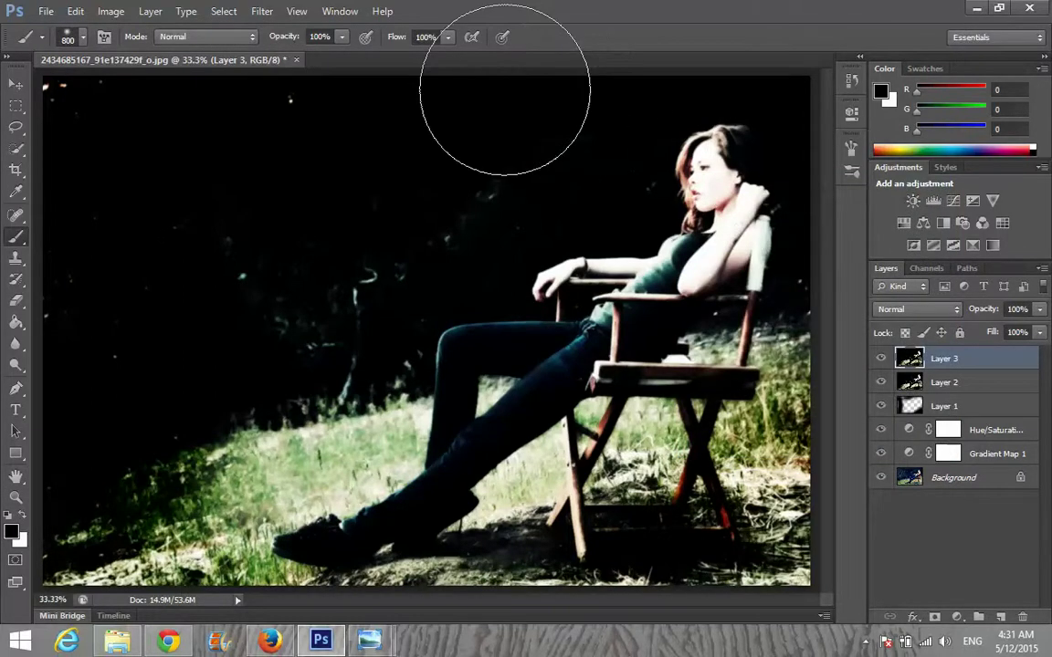
# Step: Shrink the Eraser to 125 px and erase Layer 3 over the woman and chair
pyautogui.press('e')
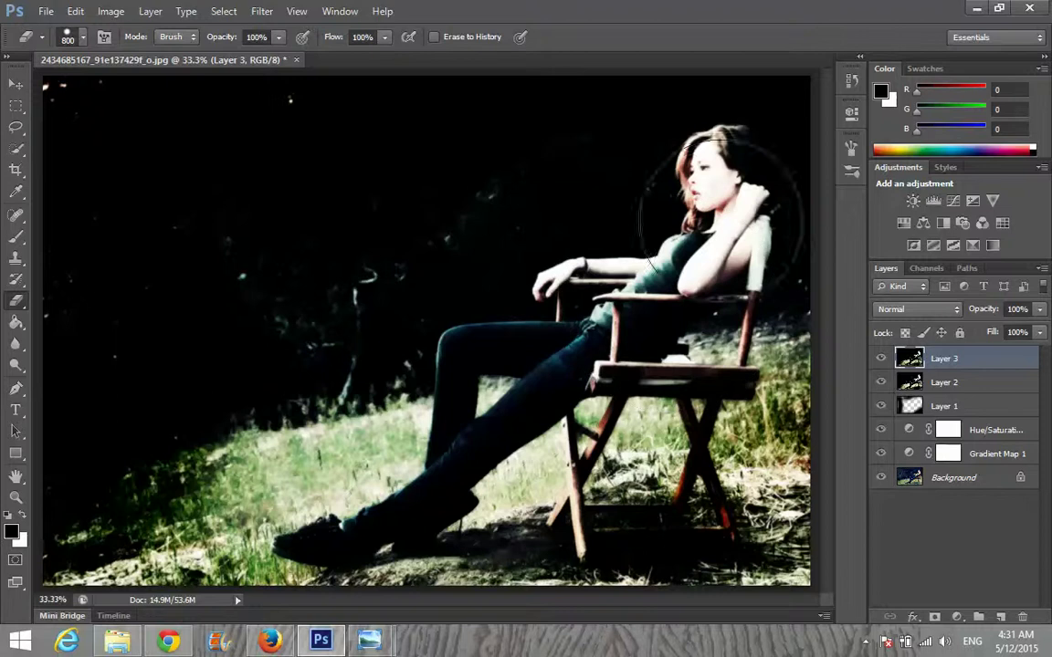
pyautogui.press('[')
pyautogui.press('[')
pyautogui.press('[')
pyautogui.press('[')
pyautogui.press('[')
pyautogui.press('[')
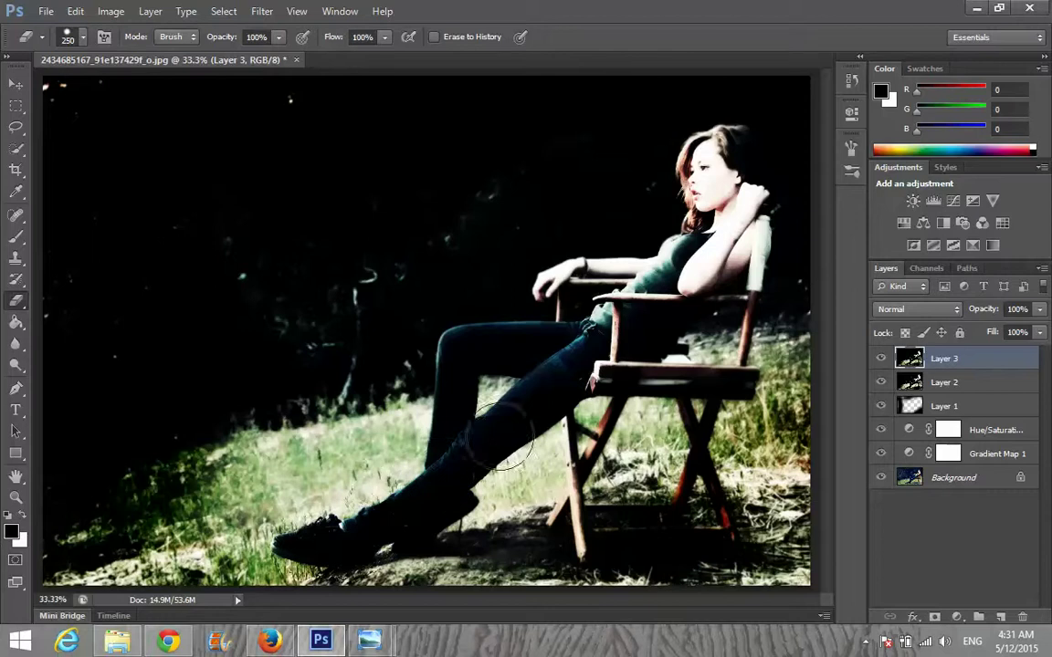
pyautogui.press('[')
pyautogui.press('[')
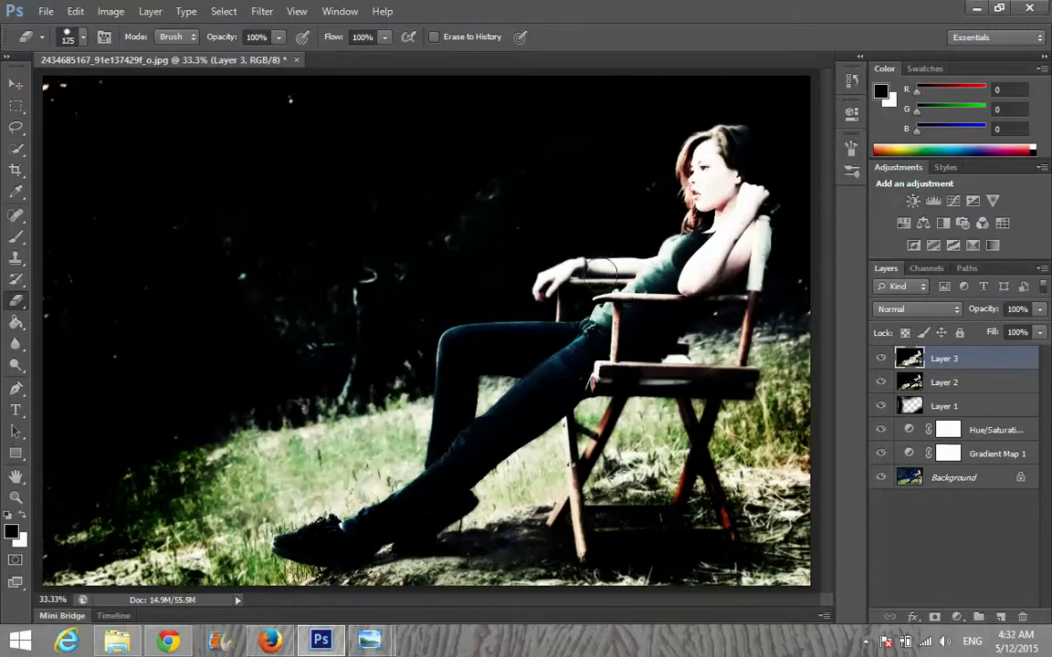
pyautogui.press('[')
pyautogui.press('[')
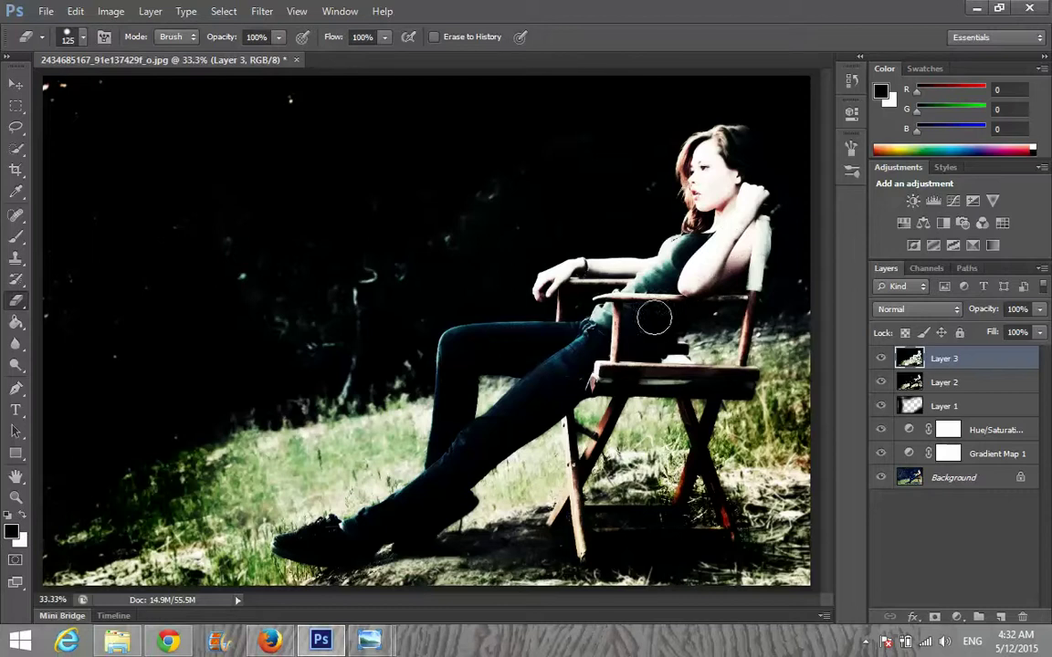
pyautogui.click(712, 317)
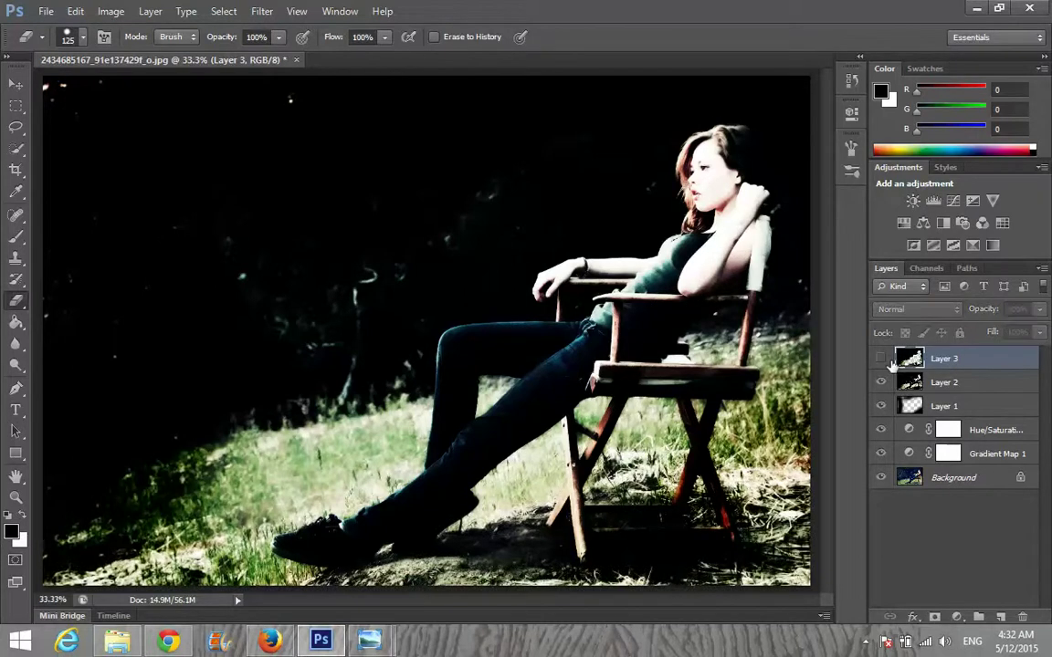
# Step: Toggle Layer 2 and Layer 3 visibility to compare, leave all visible, then open the File menu
pyautogui.click(881, 383)
pyautogui.click(881, 383)
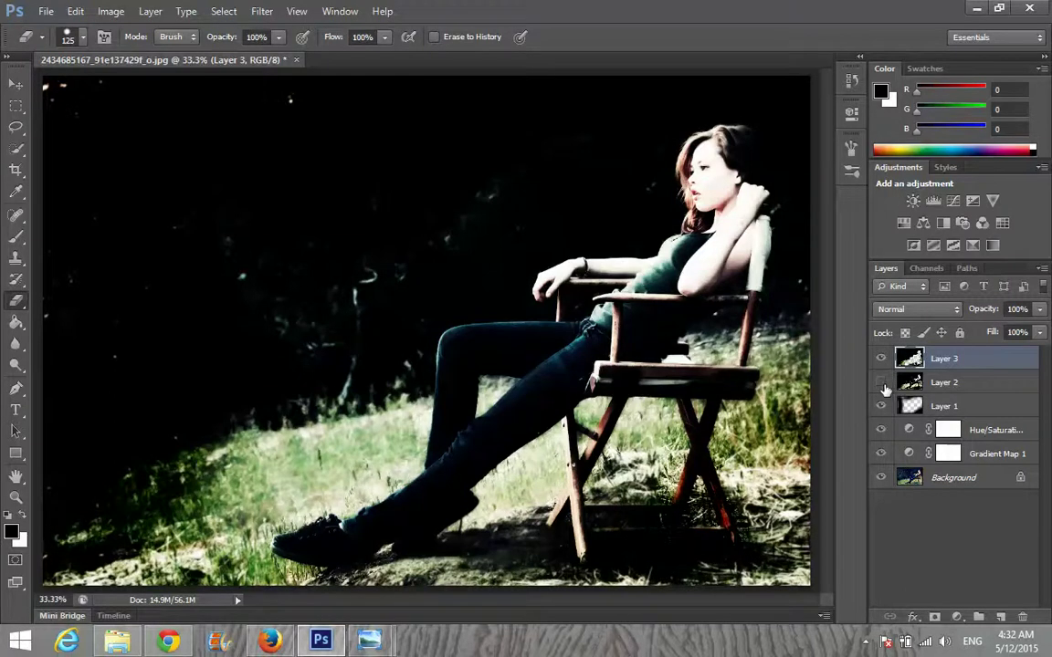
pyautogui.click(880, 359)
pyautogui.click(880, 382)
pyautogui.click(878, 384)
pyautogui.click(879, 383)
pyautogui.click(37, 8)
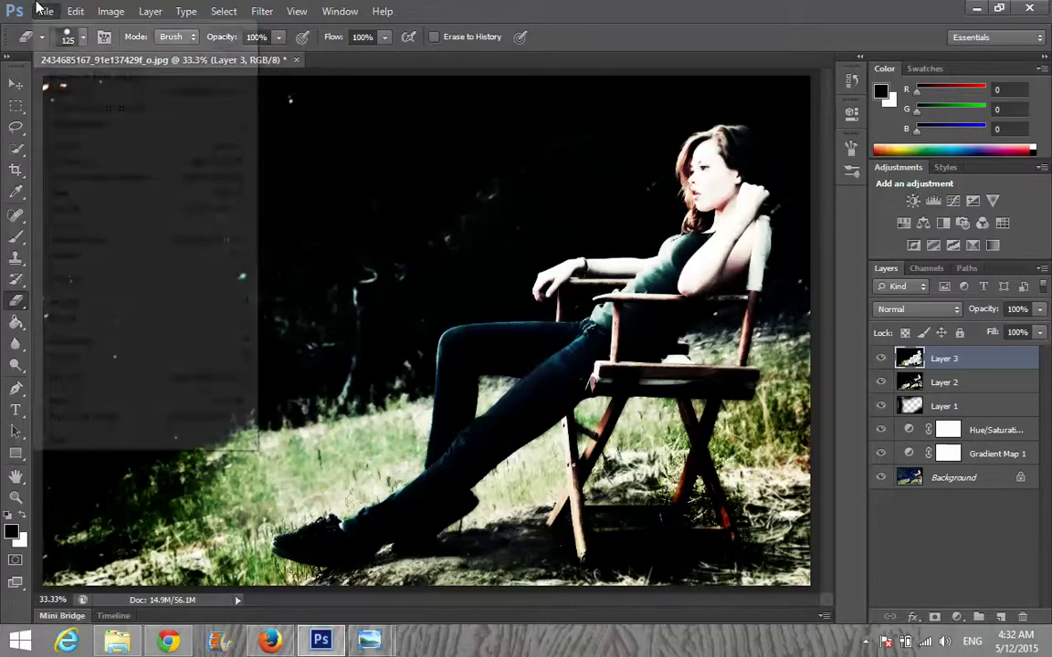